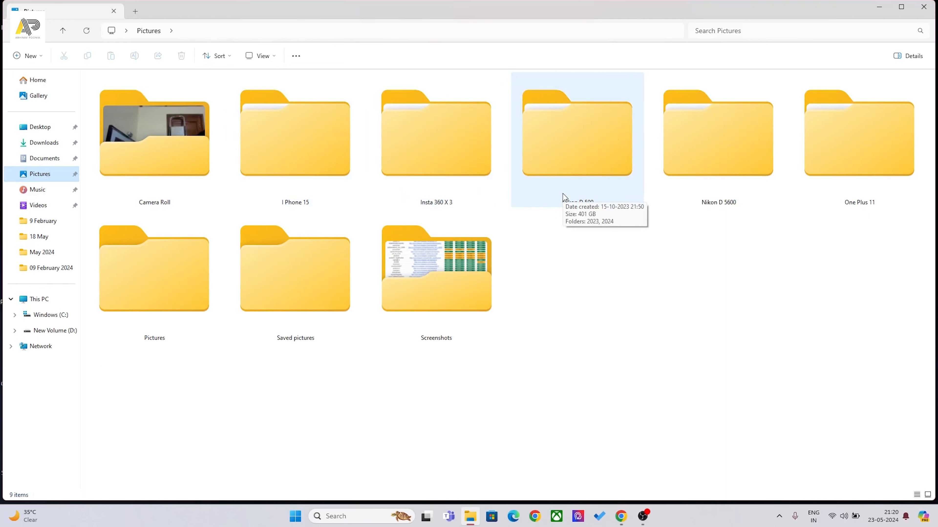
Open the Nikon D 500 picture folder 2024 > February > 09 February 2024
double_click(563, 196)
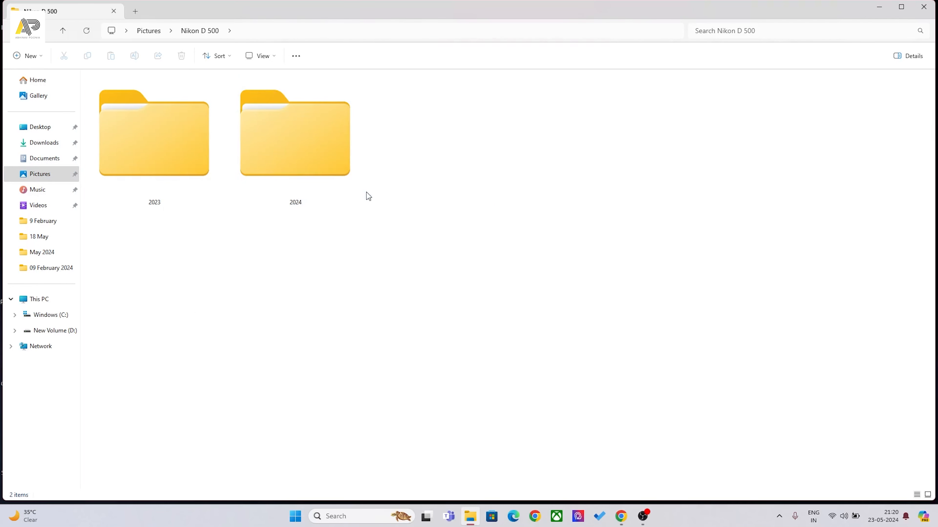
mouse_move(304, 162)
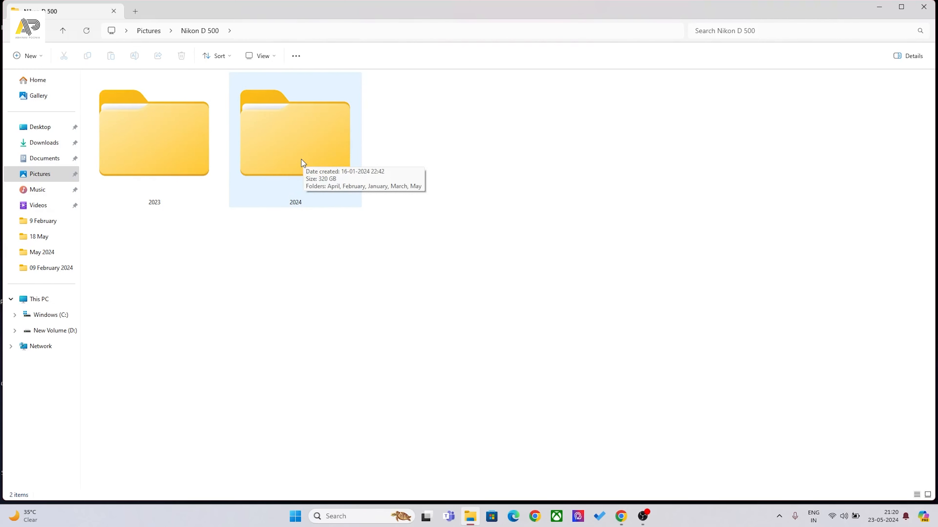
double_click(302, 160)
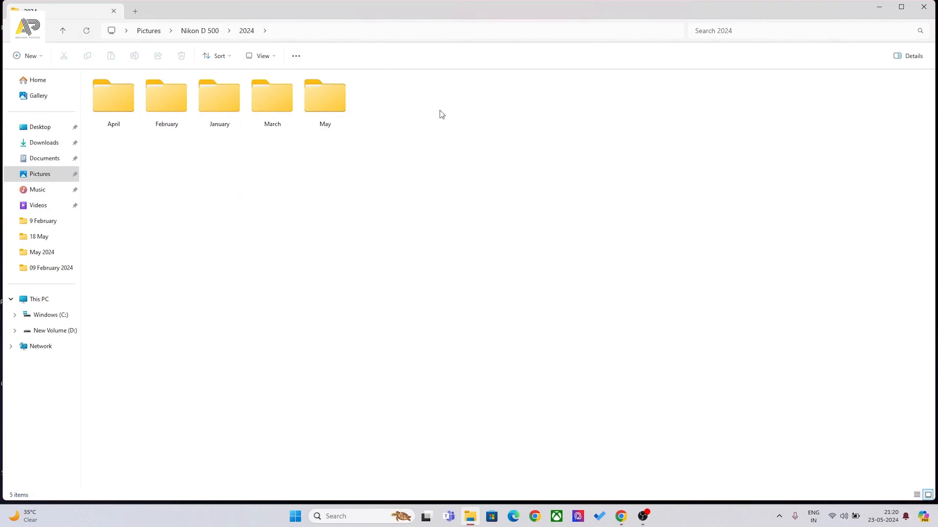
double_click(176, 109)
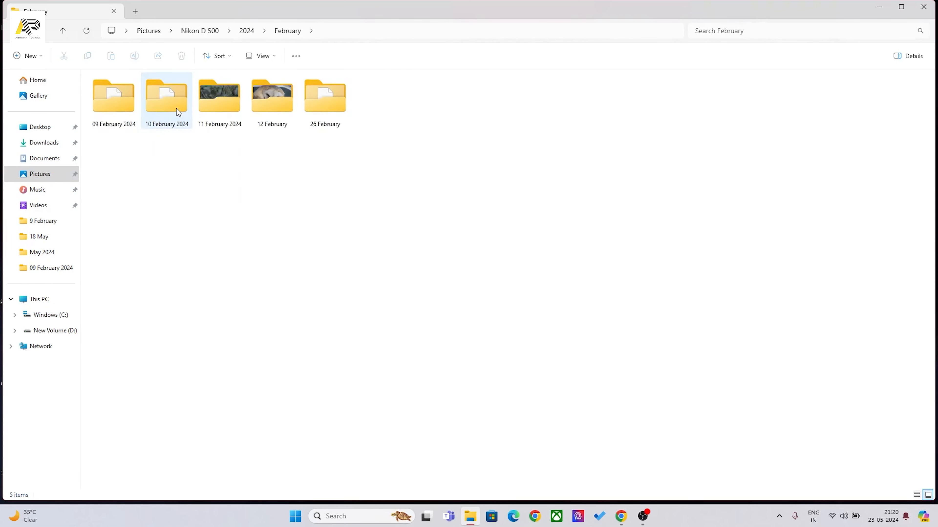
double_click(108, 118)
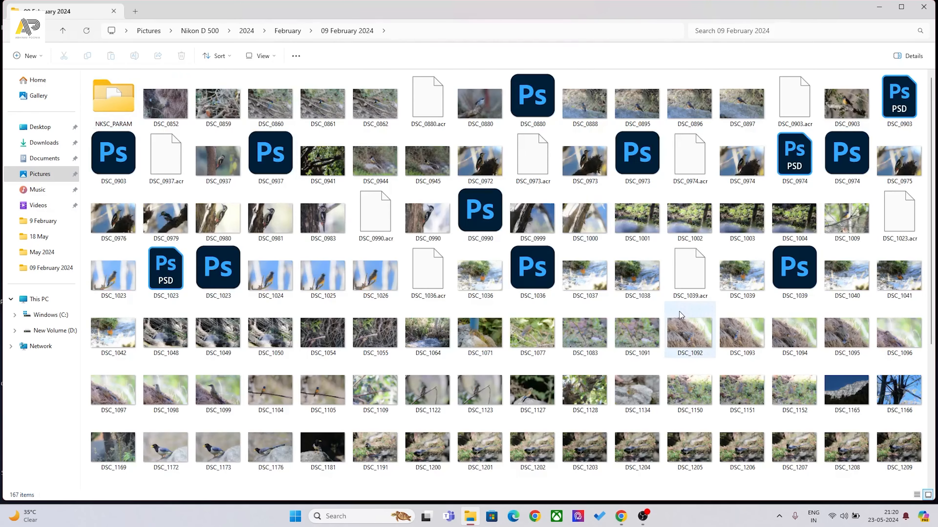
Preview the raw photo DSC_1038 in Photos and take a closer look at the bird
mouse_move(680, 315)
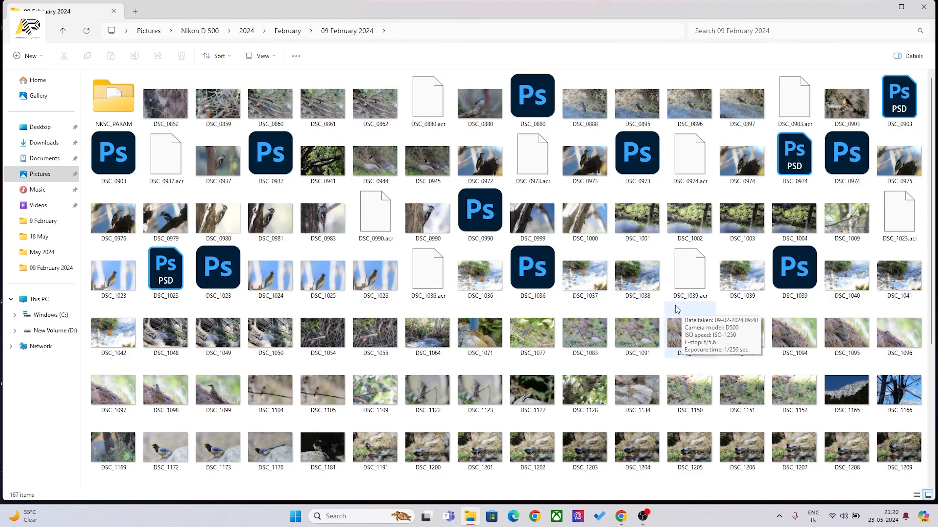
mouse_move(653, 298)
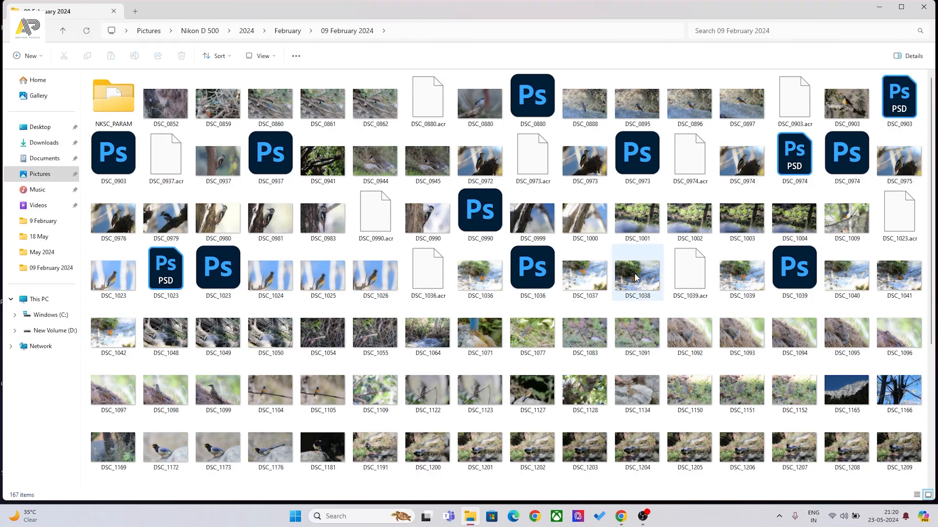
mouse_move(634, 274)
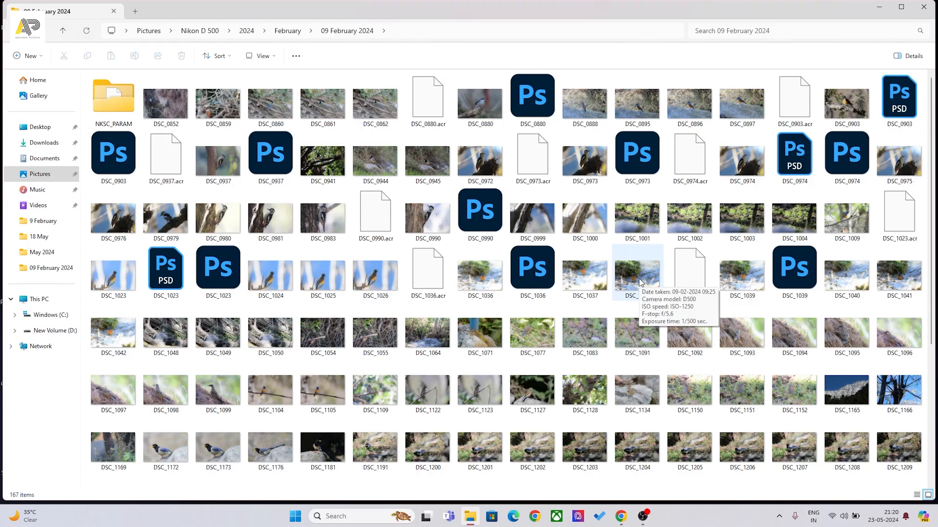
double_click(641, 280)
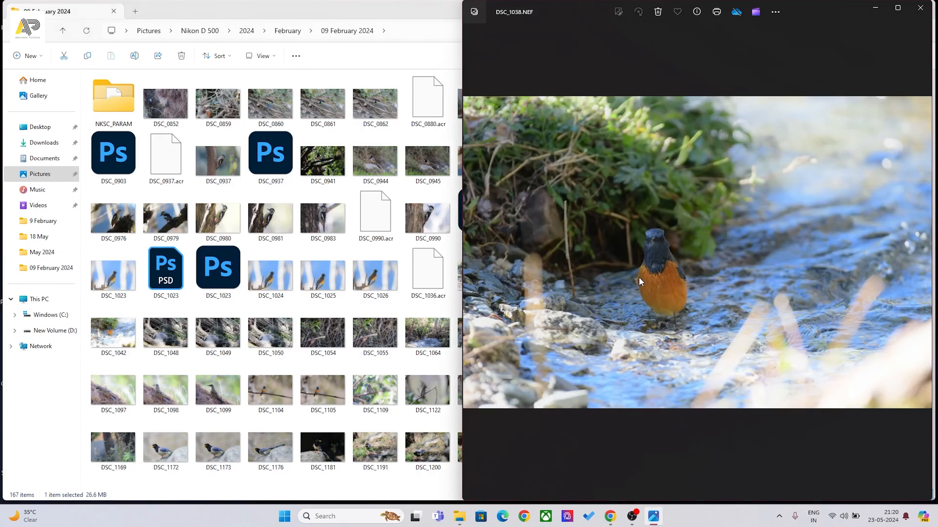
scroll(640, 280, up, 2)
scroll(658, 271, down, 1)
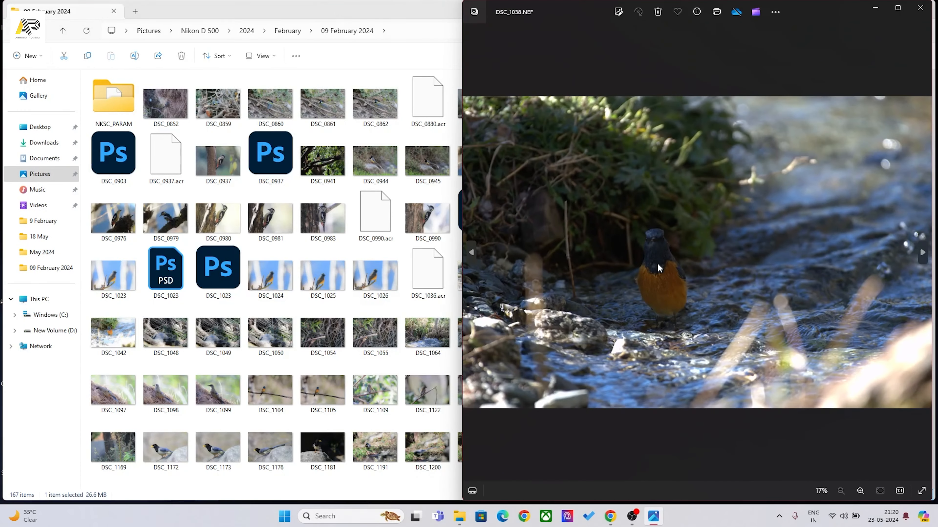
drag(842, 11, 439, 17)
right_click(644, 290)
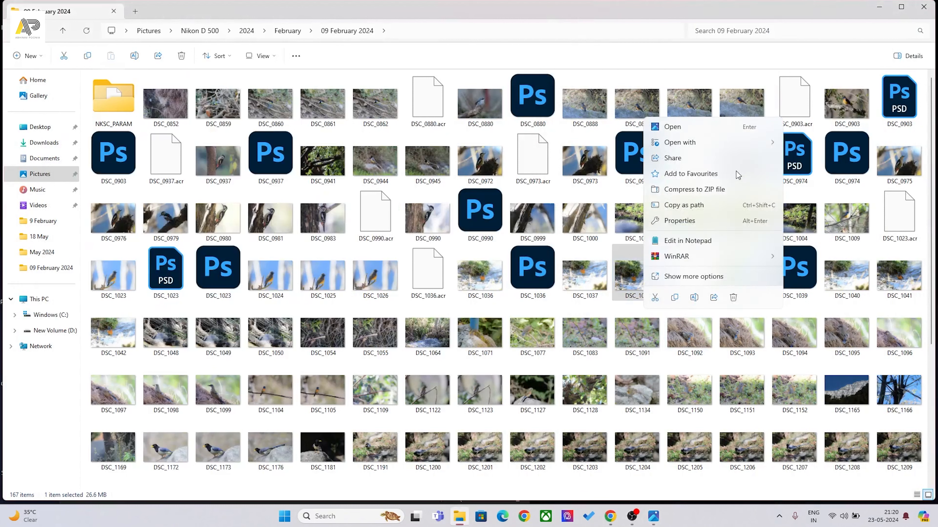
mouse_move(735, 142)
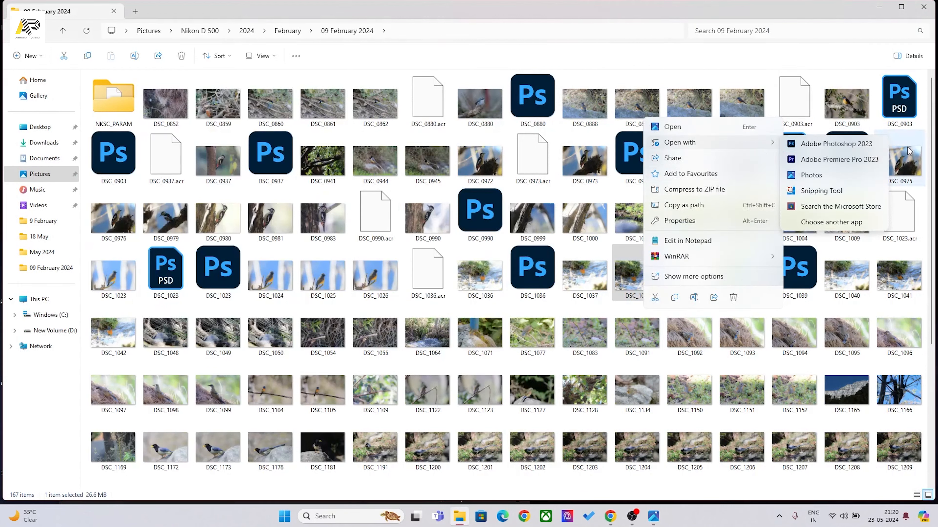
click(869, 145)
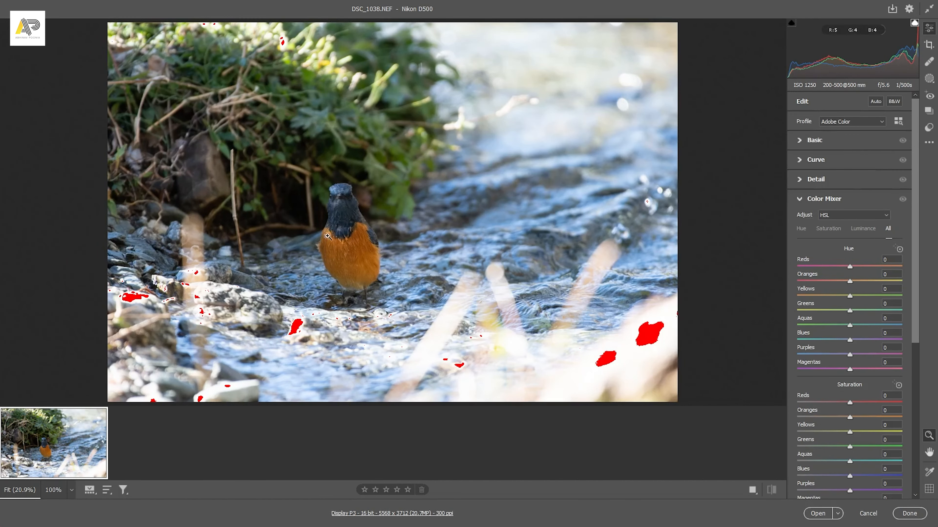
drag(345, 195, 380, 189)
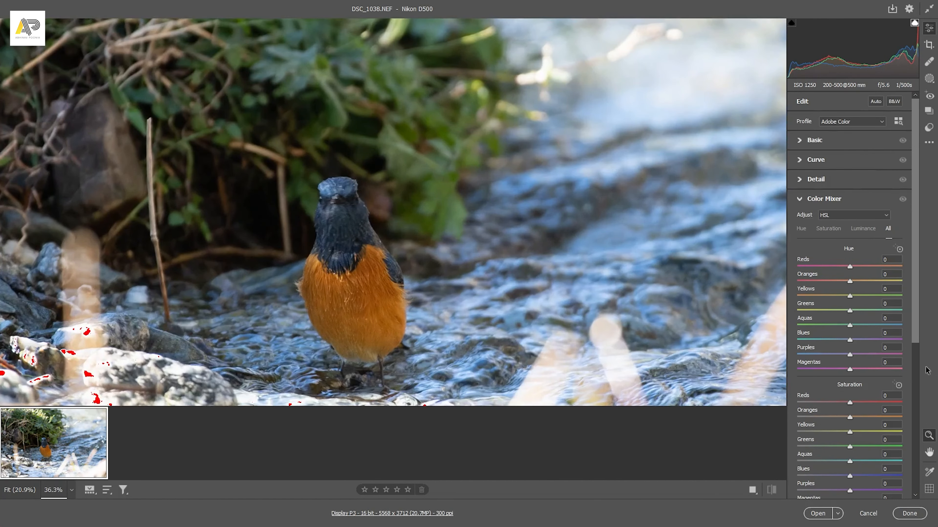
click(868, 514)
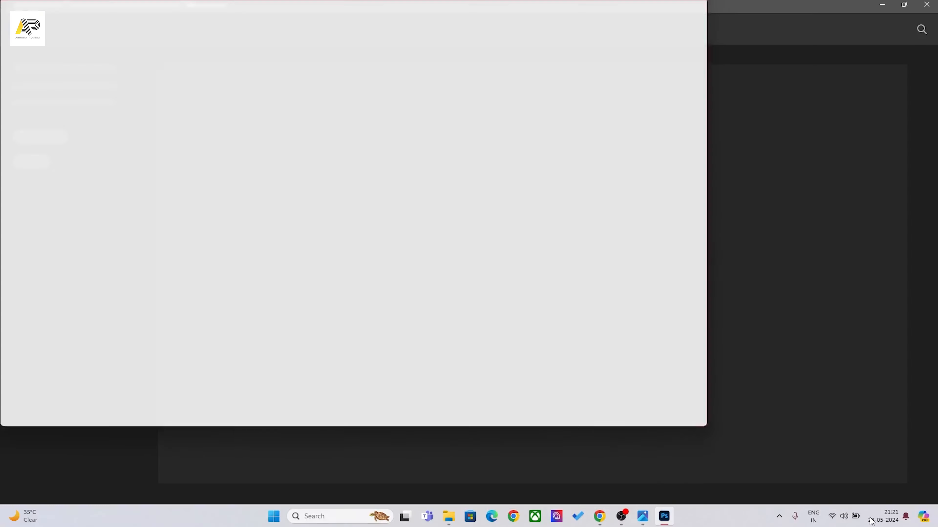
click(927, 5)
Open the raw photo DSC_1037 with Adobe Photoshop 2023
click(583, 279)
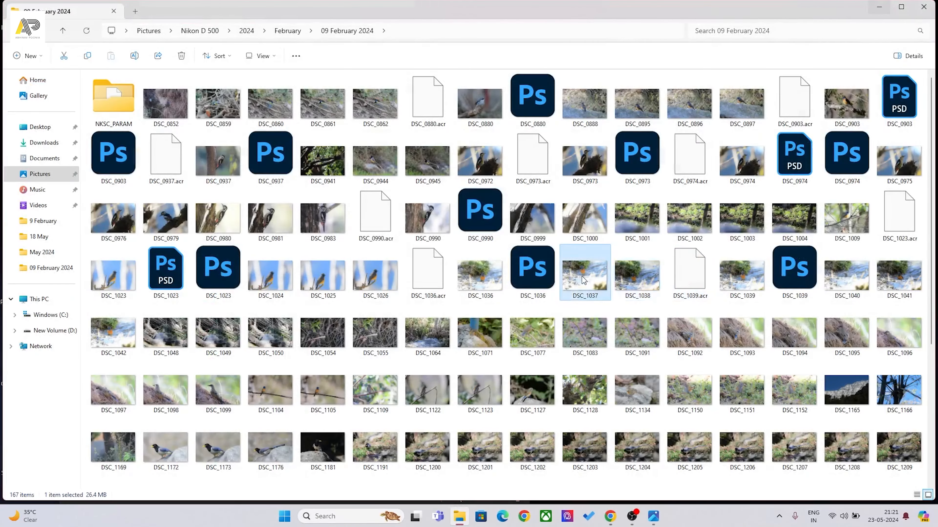
right_click(583, 279)
mouse_move(605, 324)
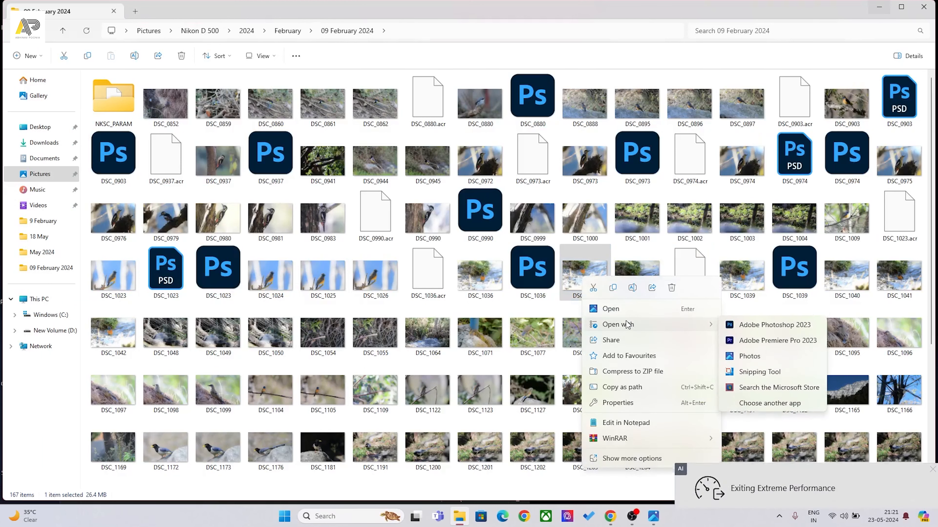
click(759, 329)
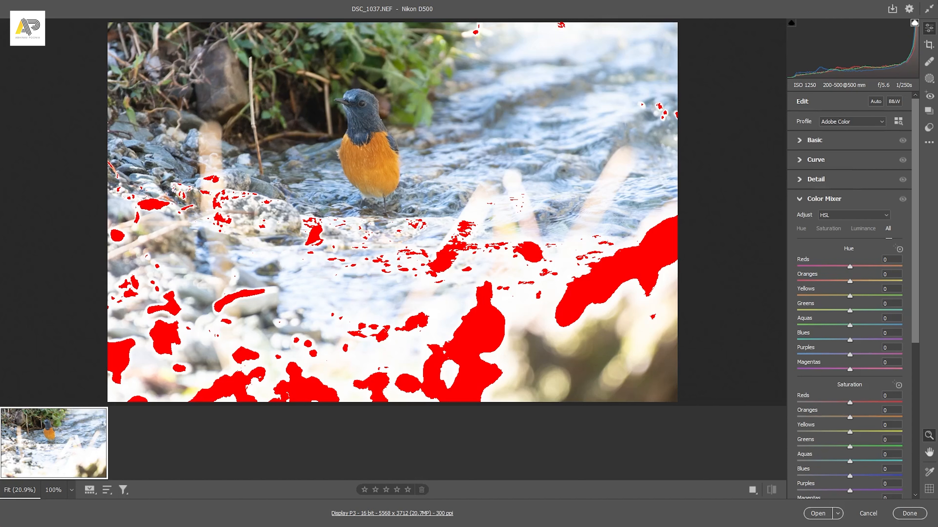
Turn off the highlight clipping warning and apply the automatic edit adjustments to the photo, comparing it with the unedited version
click(914, 23)
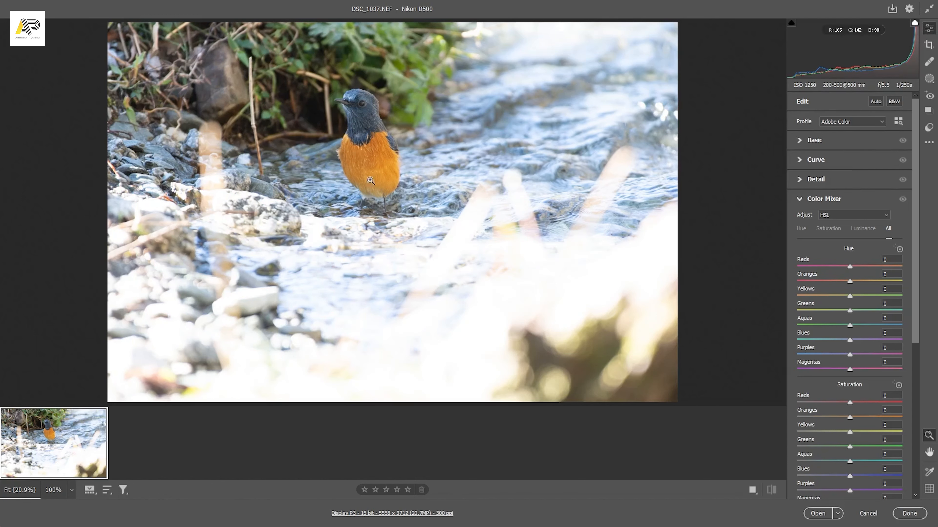
mouse_move(334, 111)
mouse_down()
mouse_move(465, 111)
mouse_move(325, 115)
mouse_move(363, 115)
mouse_move(341, 114)
mouse_up()
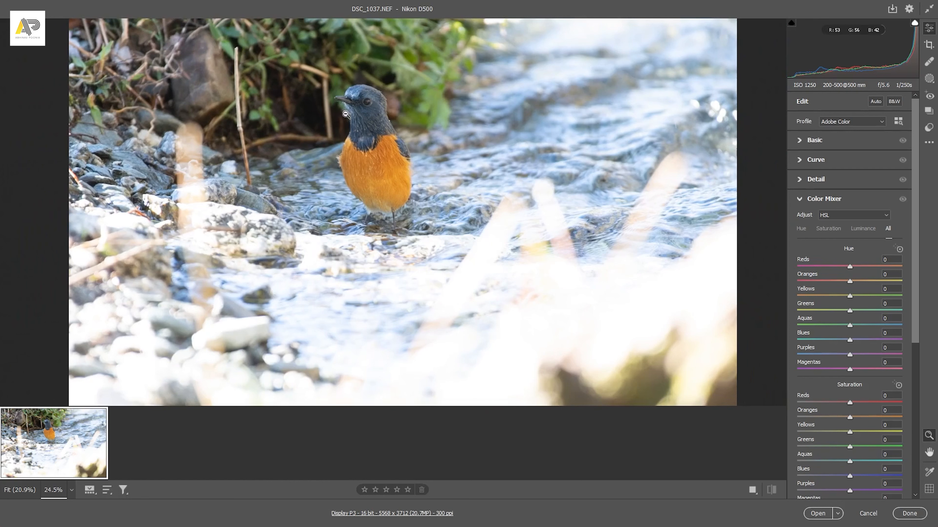
click(874, 102)
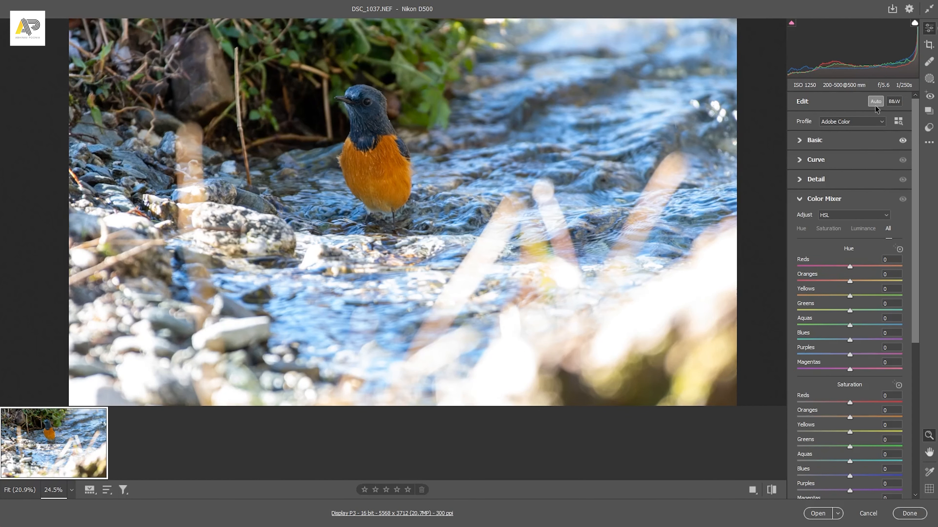
click(874, 101)
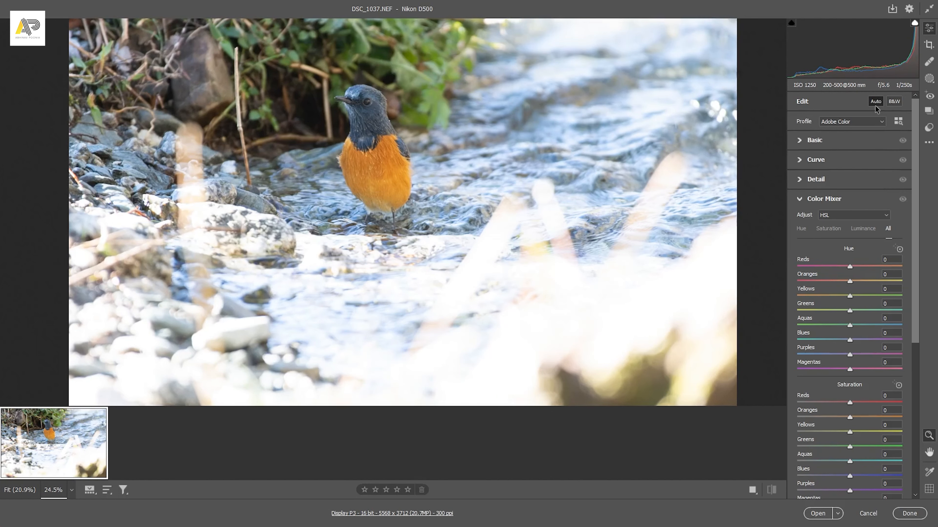
click(875, 105)
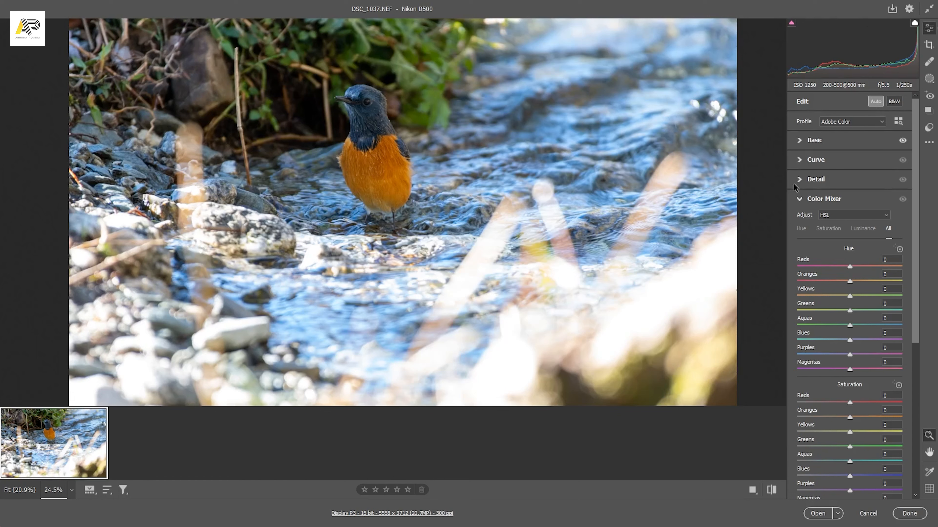
click(801, 201)
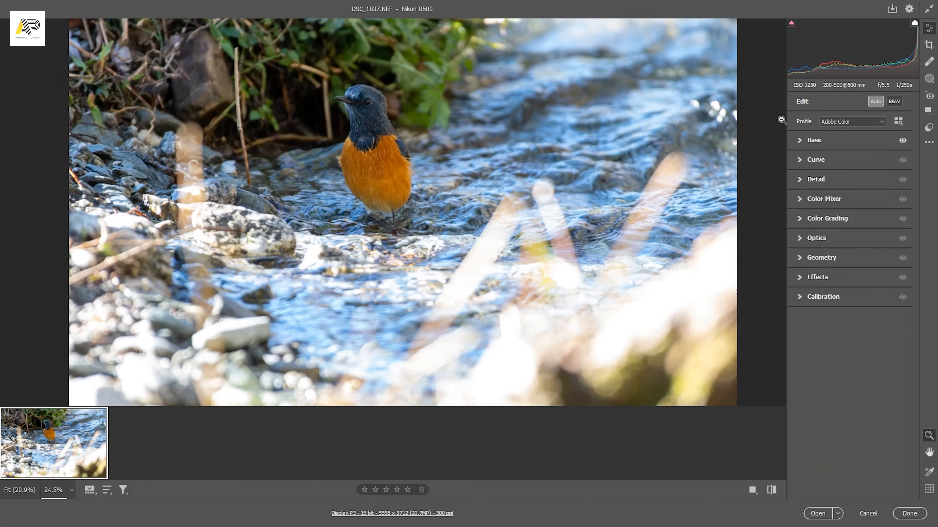
Start a crop of the photo and set its aspect ratio preset to 4 x 5 / 8 x 10
click(928, 45)
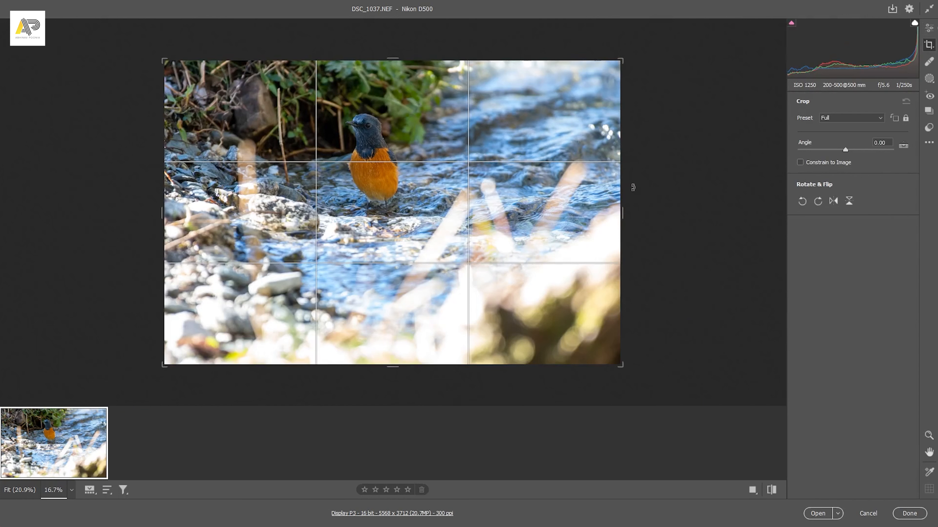
click(859, 121)
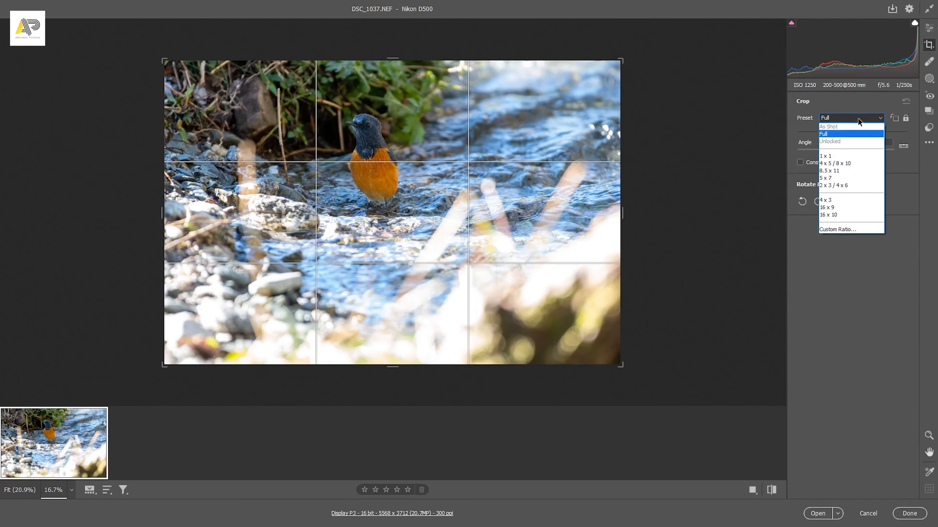
click(845, 157)
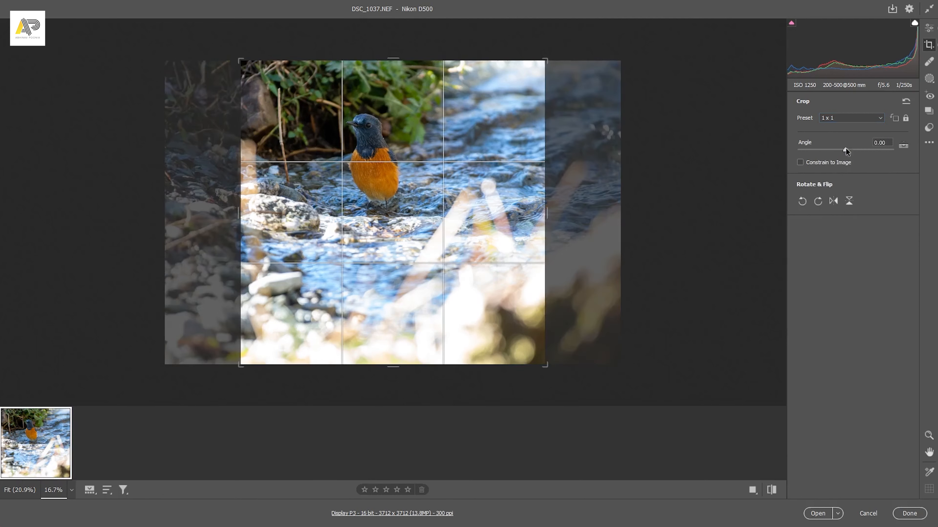
click(845, 118)
click(837, 162)
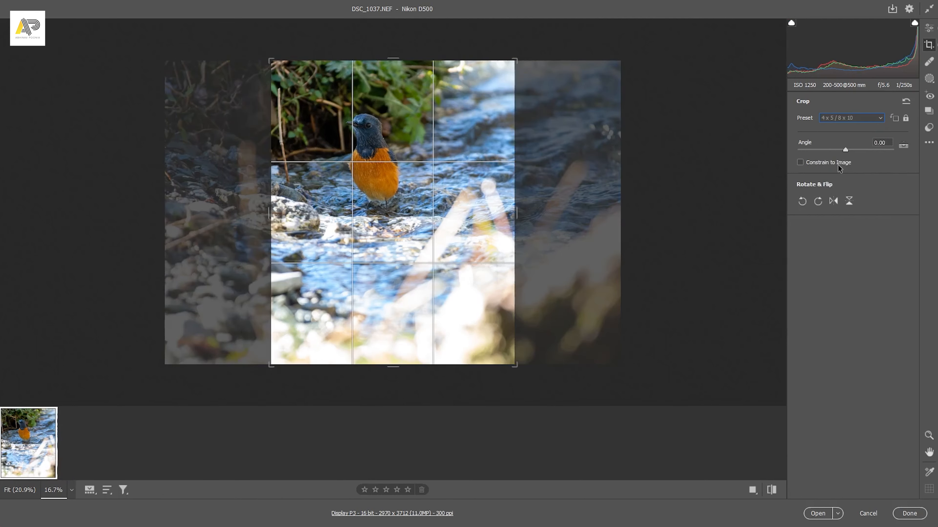
click(860, 119)
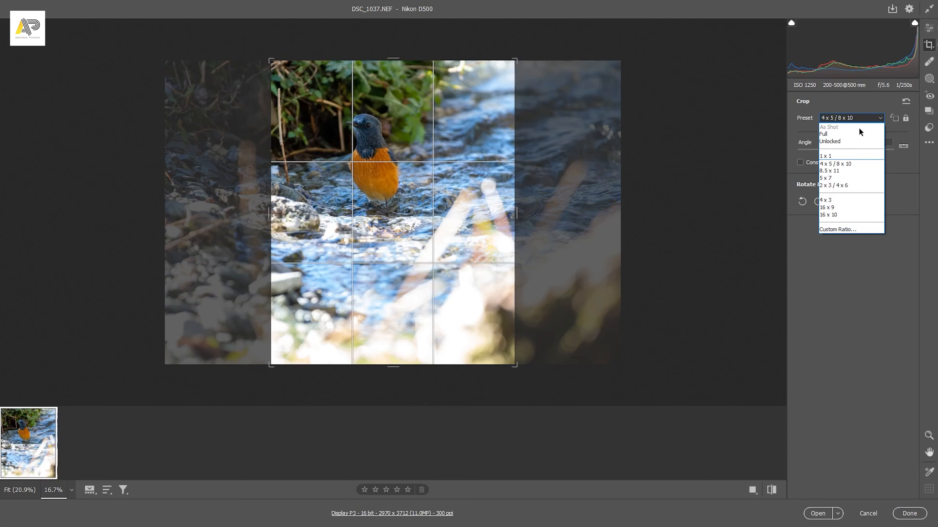
click(846, 164)
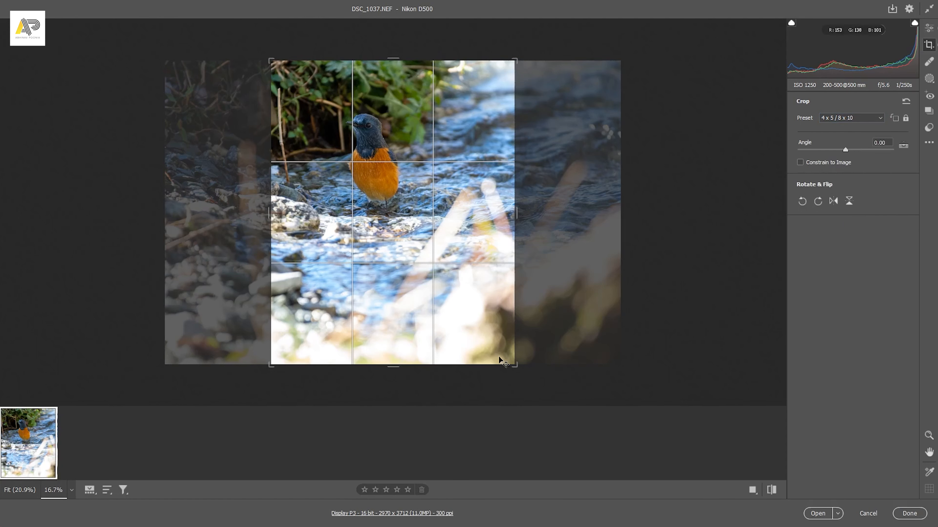
Tighten the crop frame around the bird to about 1573 x 1966 pixels and apply the crop
drag(514, 365, 417, 259)
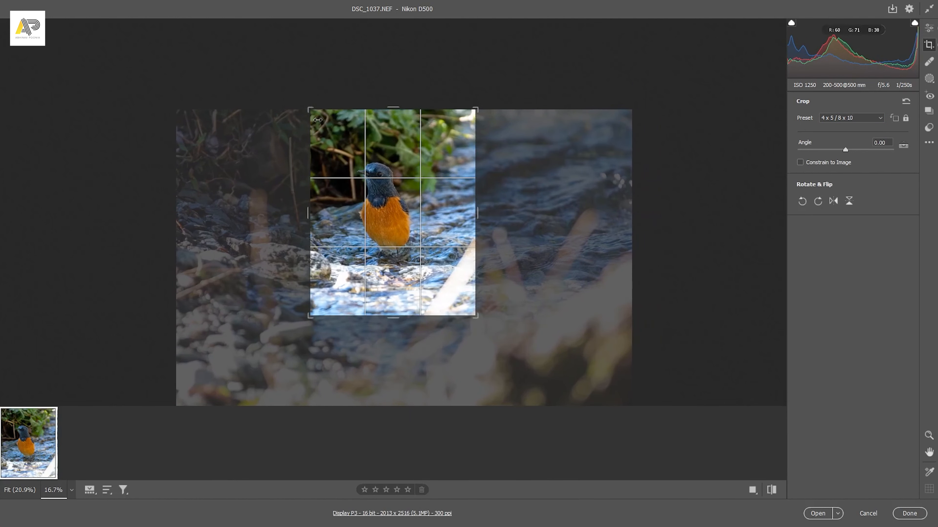
drag(318, 120, 331, 136)
drag(409, 181, 426, 199)
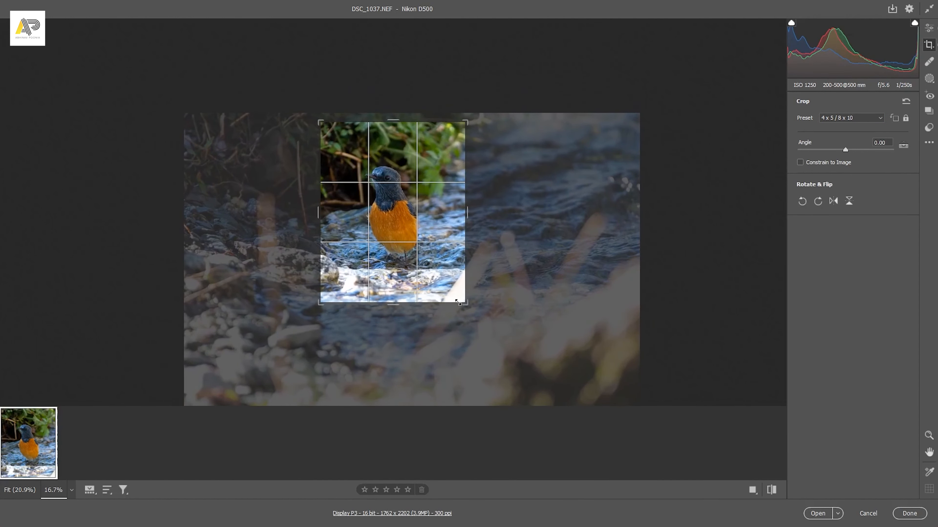
drag(458, 302, 452, 296)
drag(431, 260, 427, 261)
drag(463, 299, 460, 295)
drag(422, 239, 426, 242)
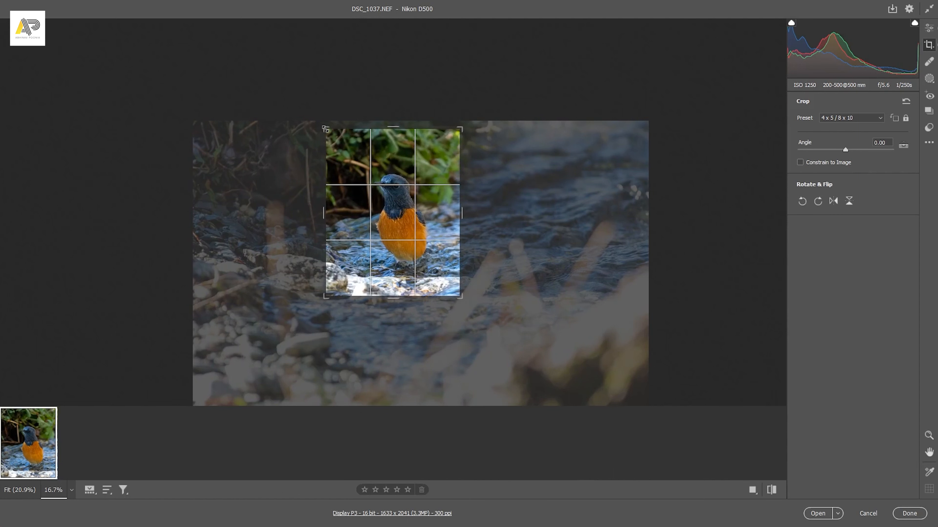
drag(325, 129, 327, 131)
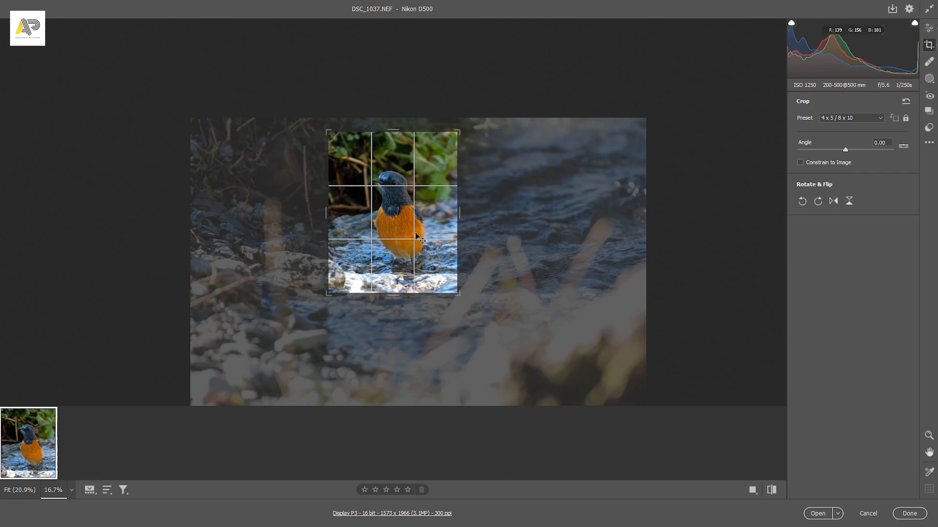
key(Return)
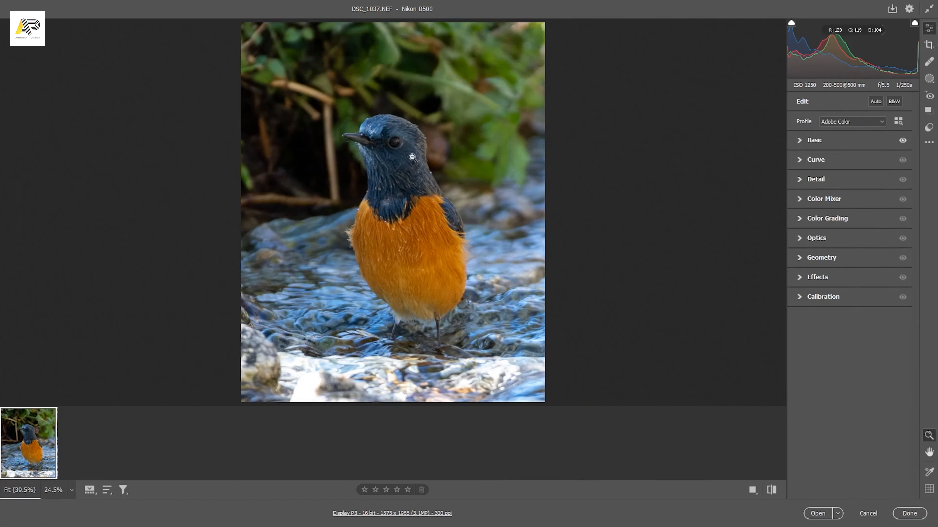
Mask the photo's background and set its Exposure to -0.35, Contrast to -38 and Shadows to +21
drag(383, 98, 295, 113)
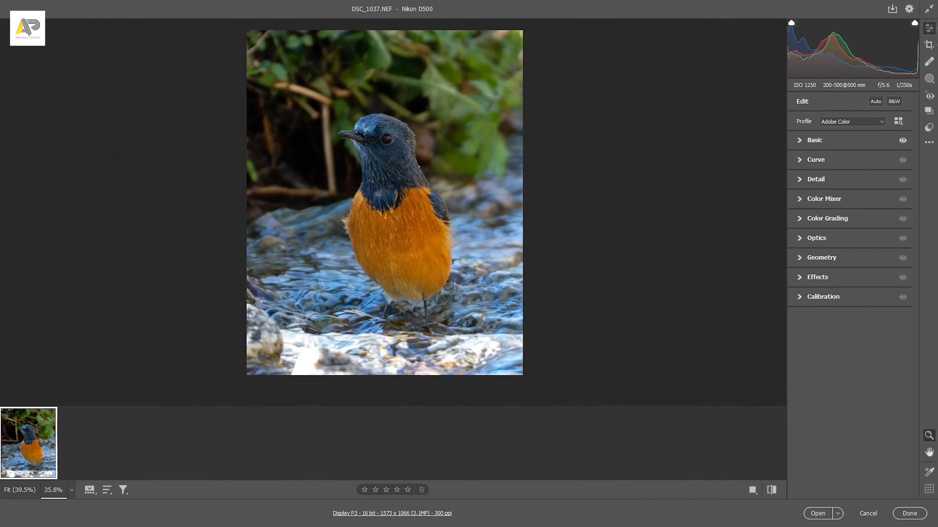
click(930, 80)
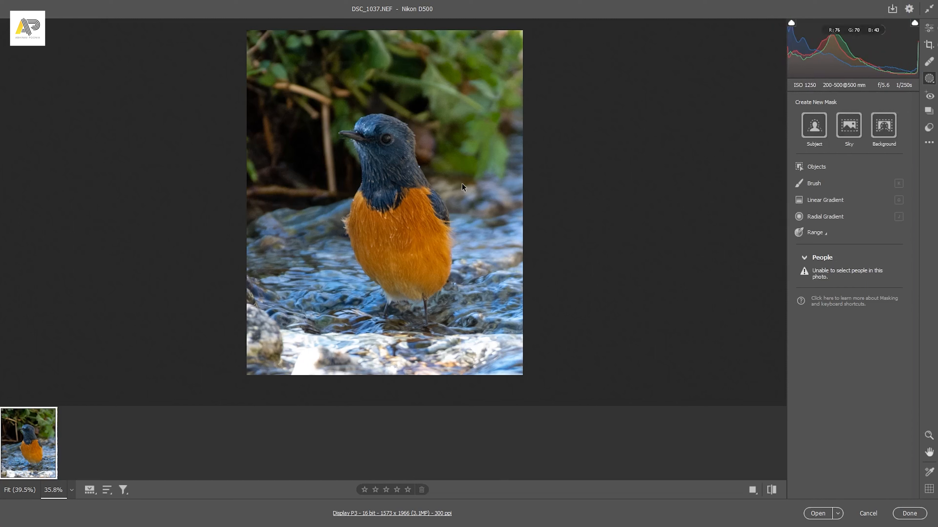
click(883, 125)
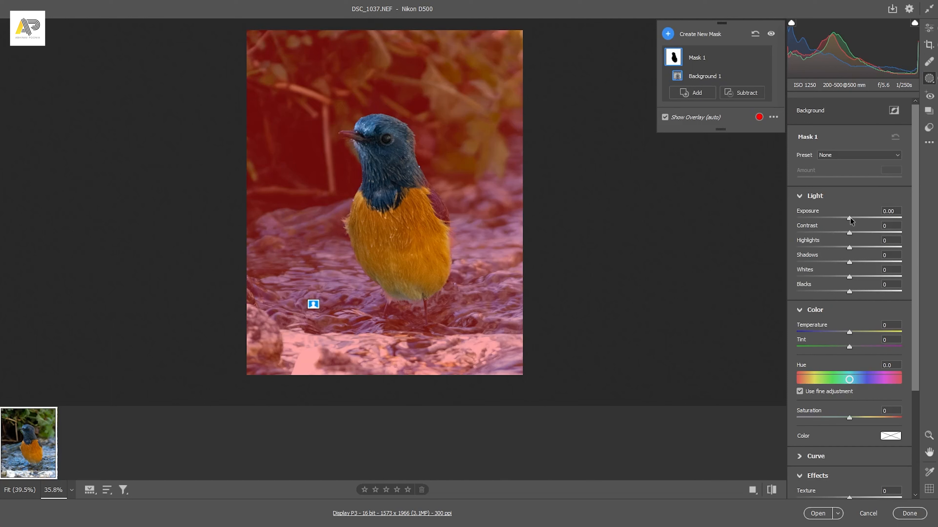
drag(850, 221, 846, 221)
mouse_move(846, 221)
mouse_down()
mouse_move(864, 218)
mouse_move(850, 221)
mouse_up()
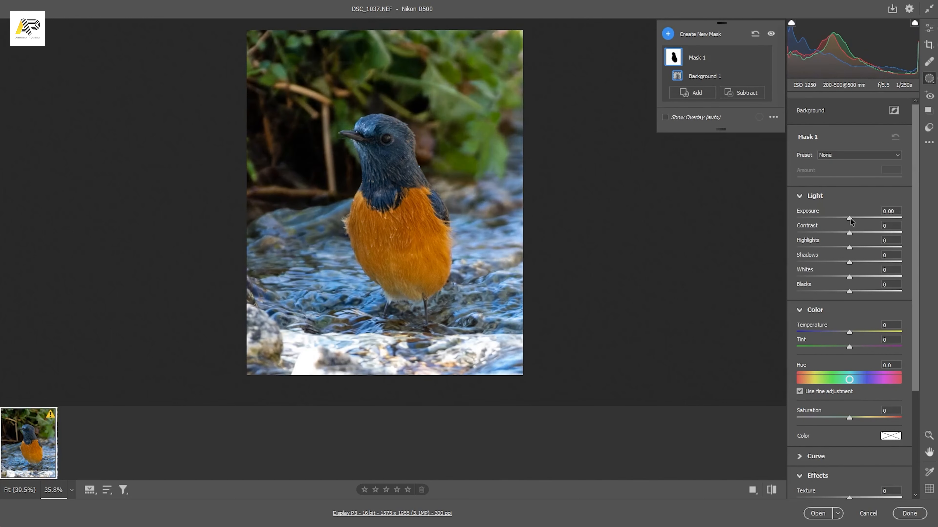
drag(850, 221, 860, 262)
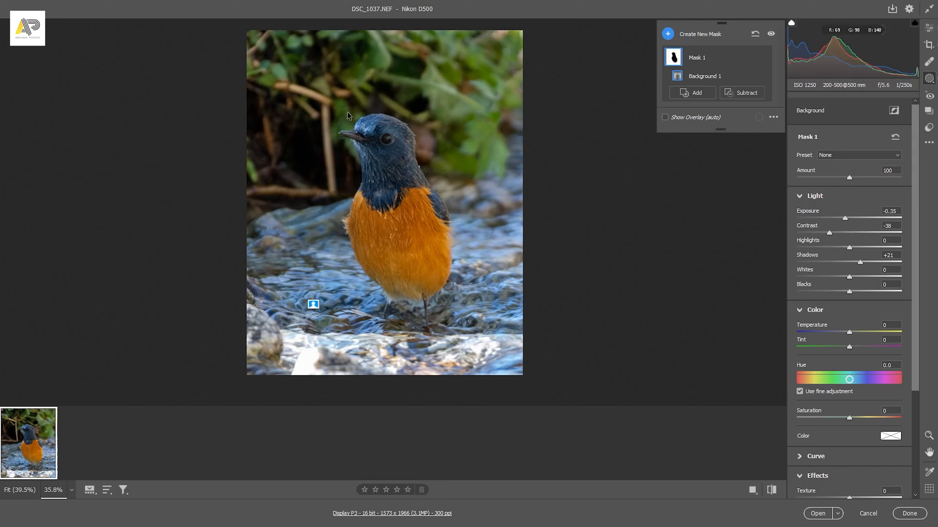
Soften the background mask with Sharpness -66, Noise Reduction +22, Texture -9 and Clarity -7, trying a warmer Temperature and resetting it to 0
scroll(916, 307, down, 2)
scroll(917, 306, down, 3)
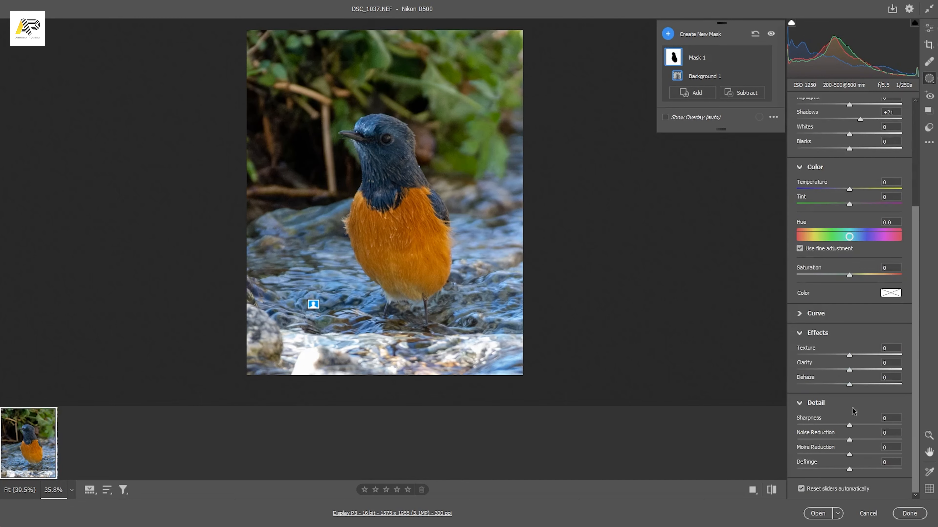
drag(849, 426, 860, 442)
drag(849, 356, 846, 371)
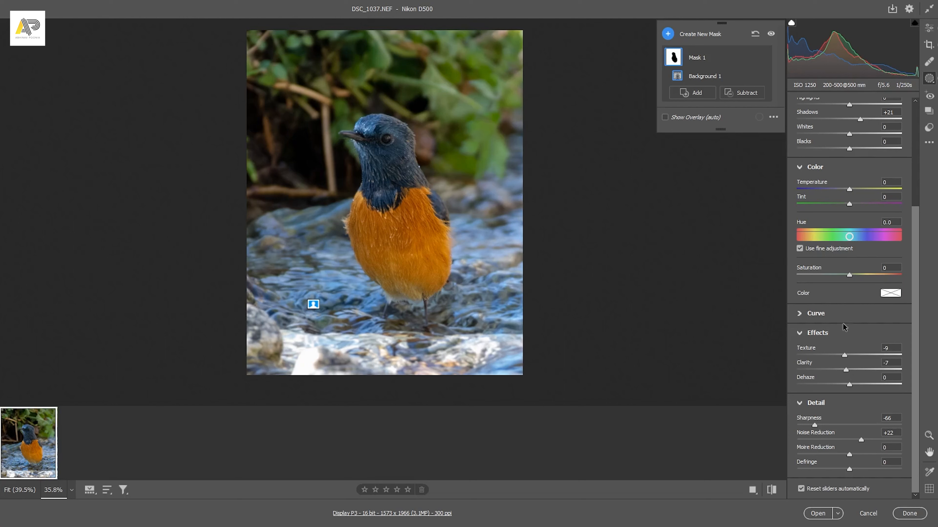
drag(849, 190, 868, 191)
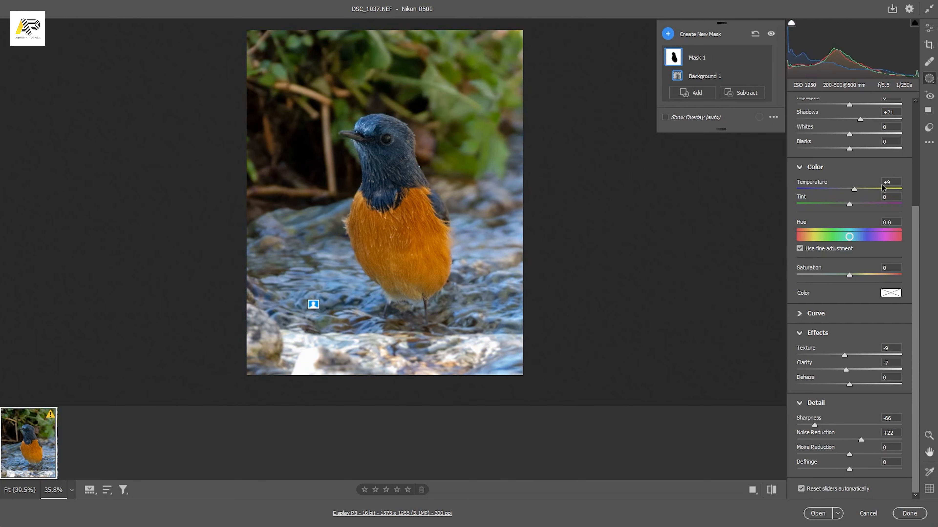
double_click(875, 185)
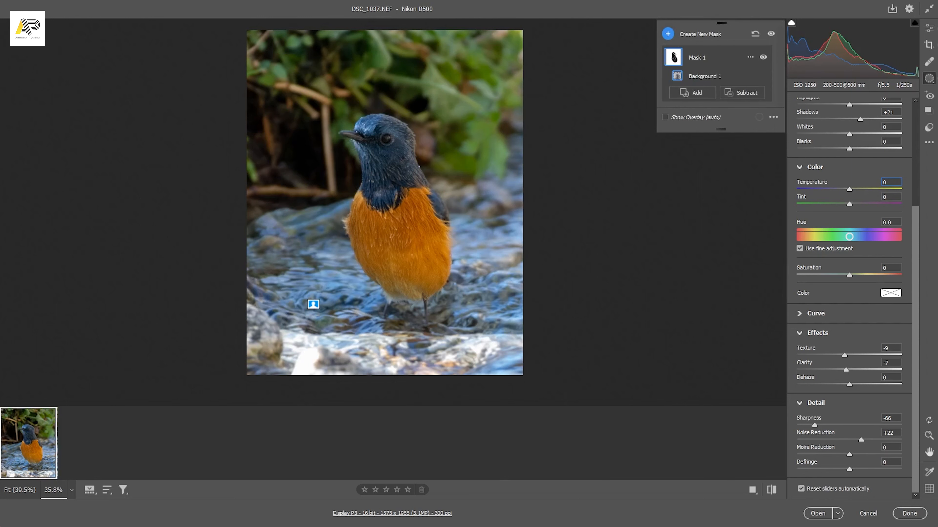
Create a second mask that automatically selects the bird as the subject
click(668, 34)
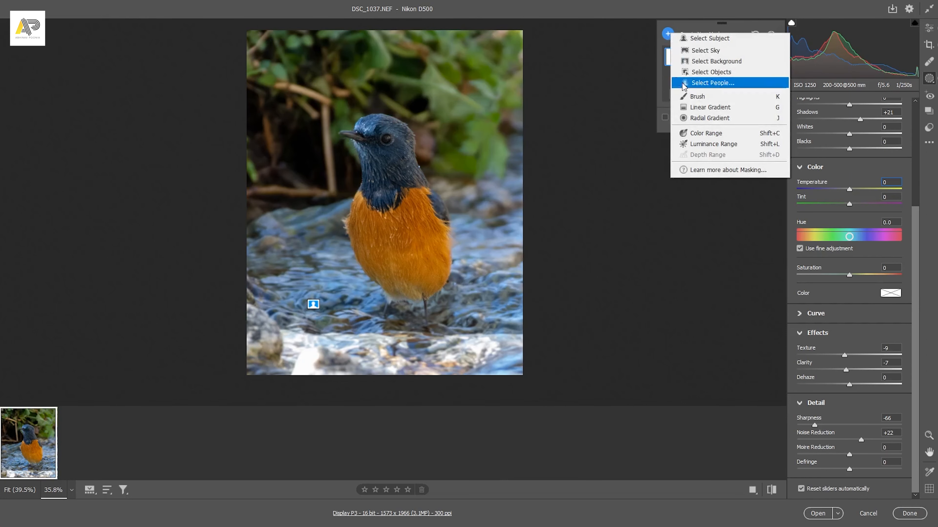
click(668, 34)
click(668, 34)
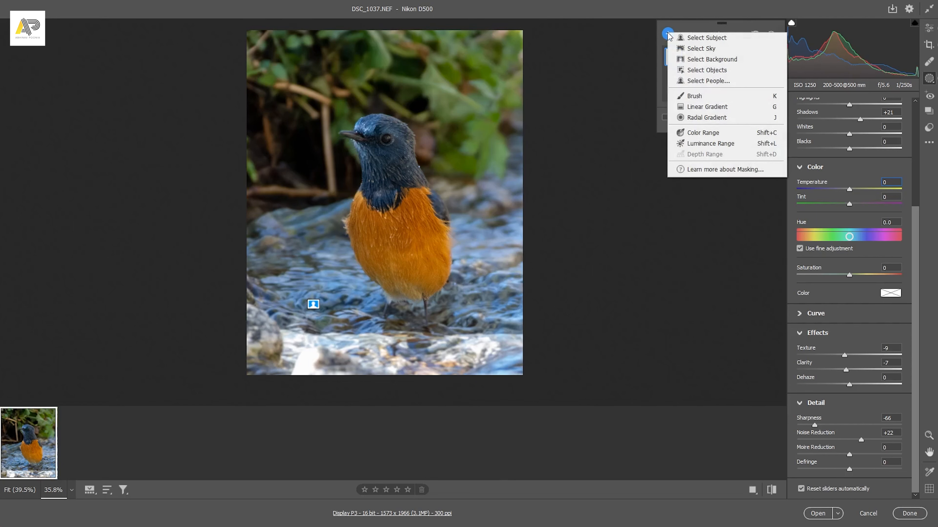
click(687, 46)
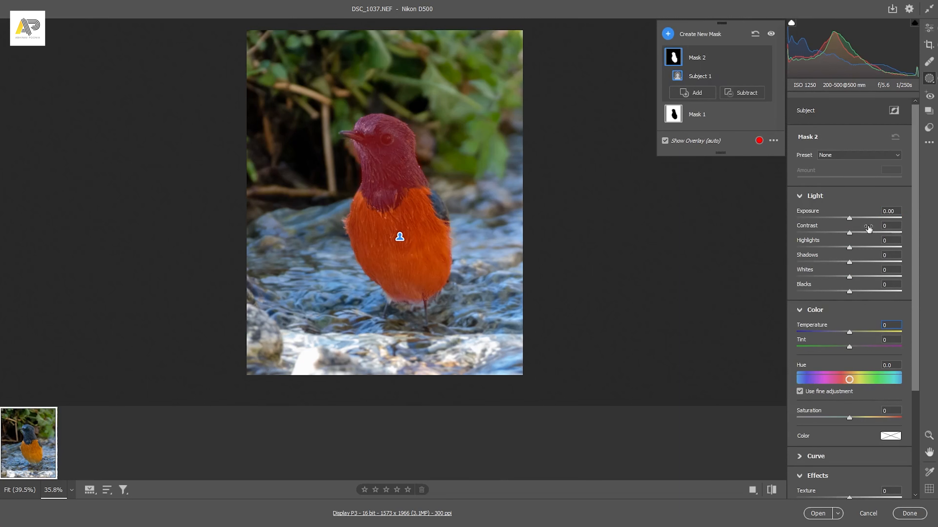
Enhance the bird mask's detail with Noise Reduction +45, Sharpness +74, Texture +9 and Clarity +5
scroll(868, 380, down, 3)
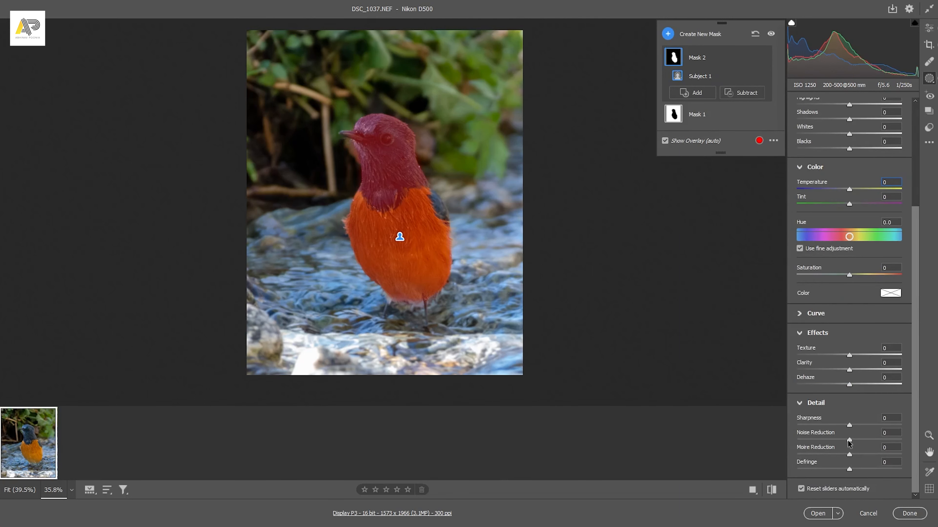
drag(849, 442, 858, 443)
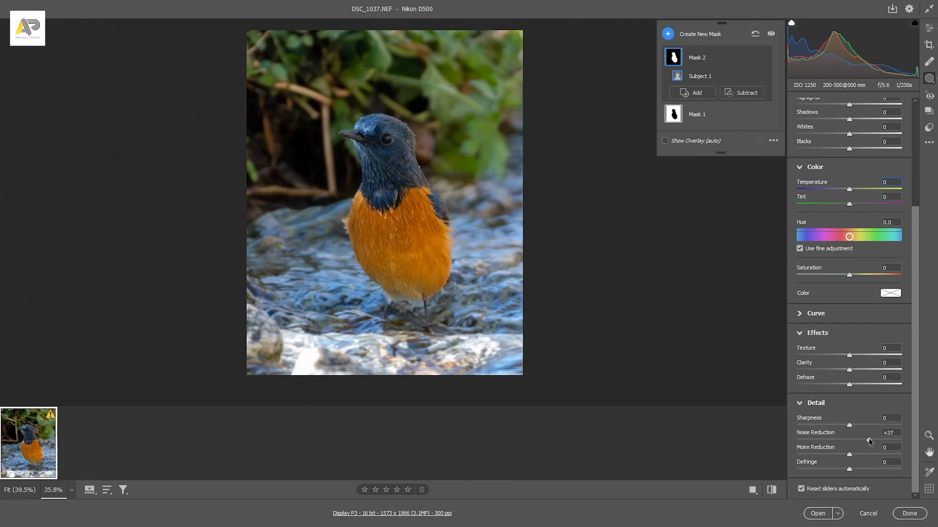
drag(849, 426, 871, 440)
mouse_move(846, 356)
mouse_down()
mouse_move(863, 356)
mouse_move(851, 355)
mouse_up()
mouse_move(849, 372)
mouse_down()
mouse_move(823, 372)
mouse_move(863, 372)
mouse_move(851, 373)
mouse_up()
Adjust the bird mask's light to Exposure +0.05, Highlights -29, Shadows +9, Whites -22 and Blacks -16
scroll(889, 299, up, 3)
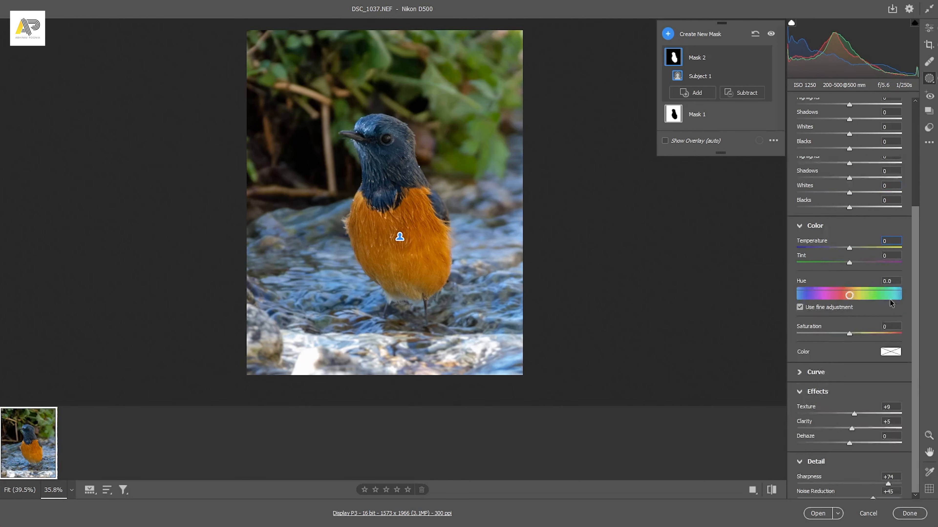
drag(849, 223, 821, 223)
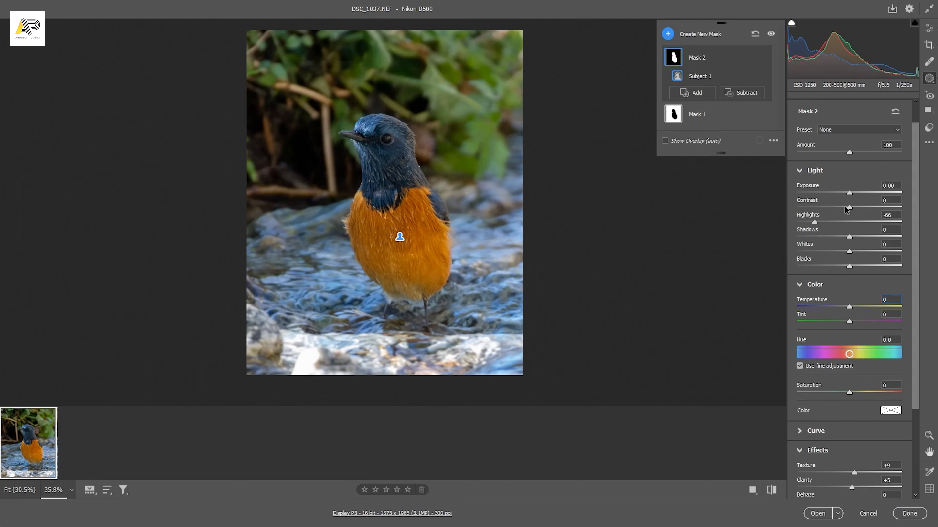
drag(850, 194, 848, 194)
drag(849, 236, 855, 233)
drag(849, 266, 841, 266)
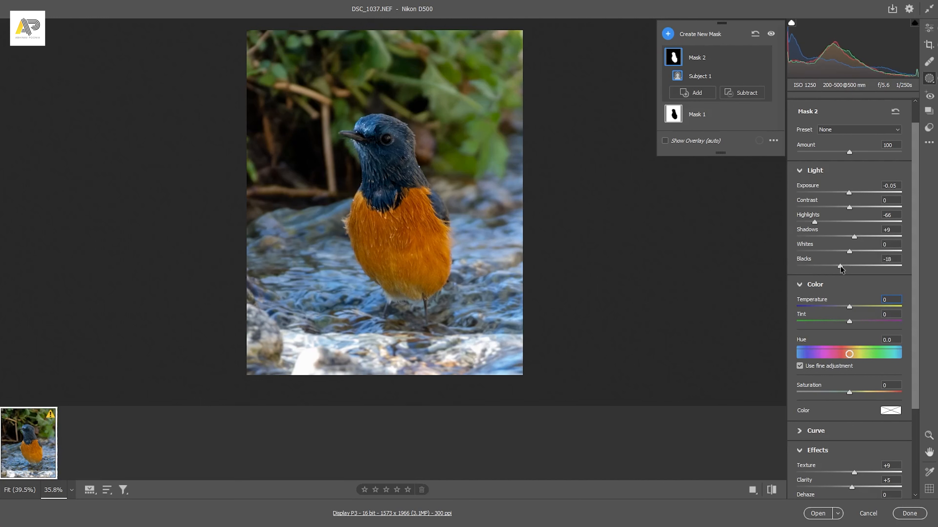
drag(849, 252, 837, 252)
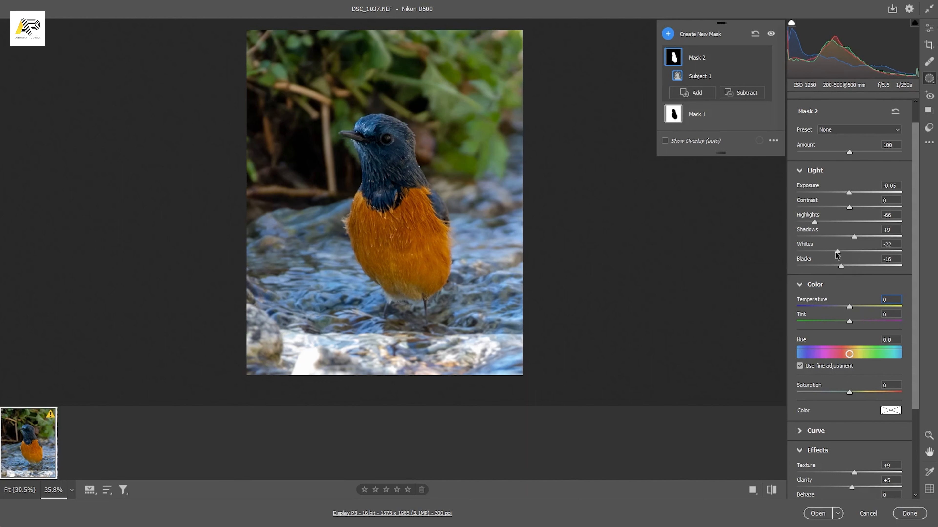
drag(814, 222, 851, 192)
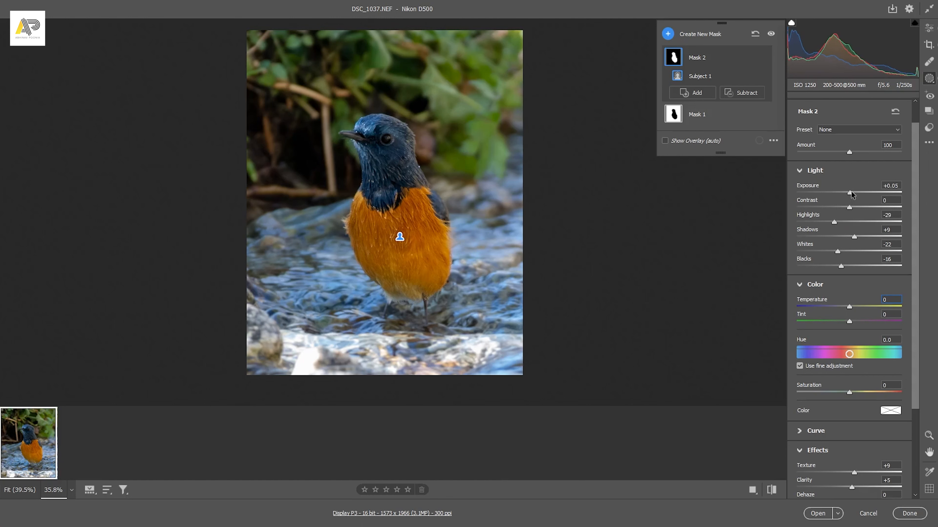
Lower the bird mask's Sharpness to 68 and increase its Texture further
scroll(848, 317, down, 3)
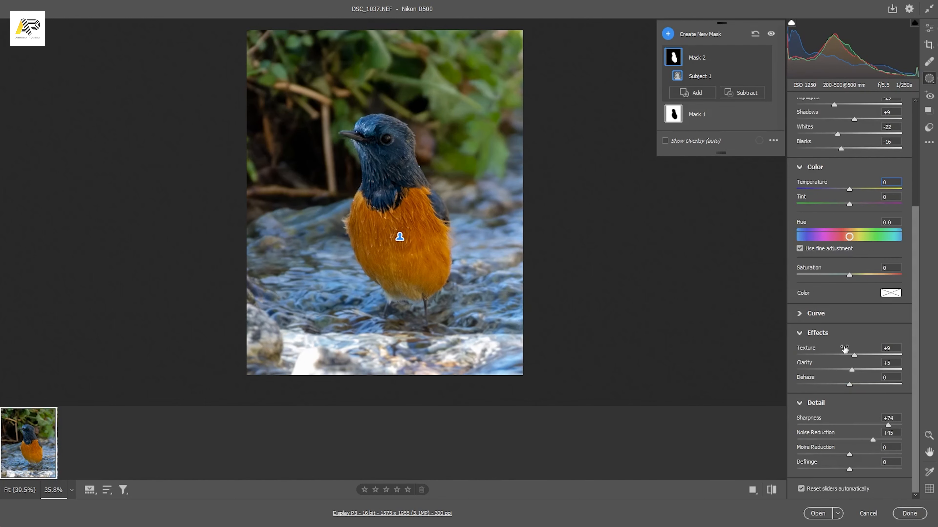
drag(888, 428, 864, 424)
click(899, 417)
text(68)
key(Return)
mouse_move(854, 355)
mouse_down()
mouse_move(864, 356)
mouse_move(860, 363)
mouse_up()
drag(859, 358, 864, 357)
Leave masking for the global edit settings and set the Greens hue in the Color Mixer to +26
click(697, 114)
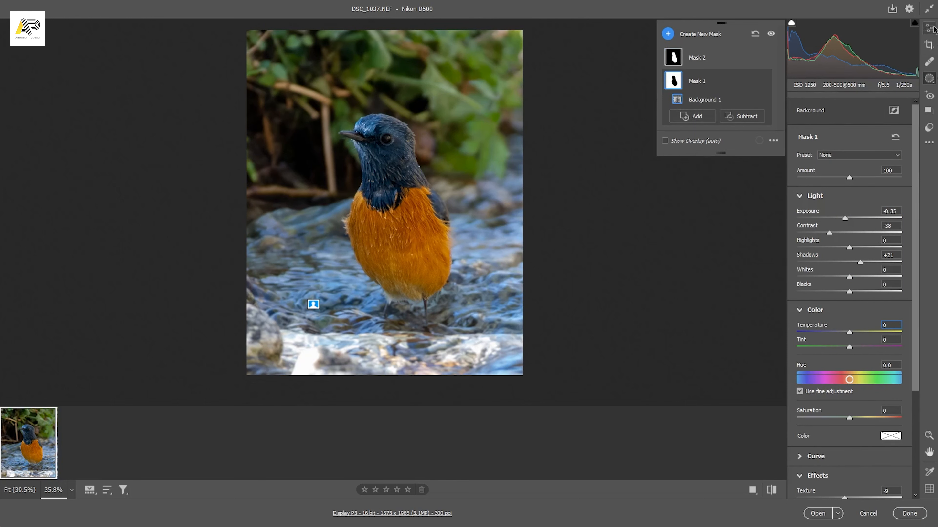
click(928, 32)
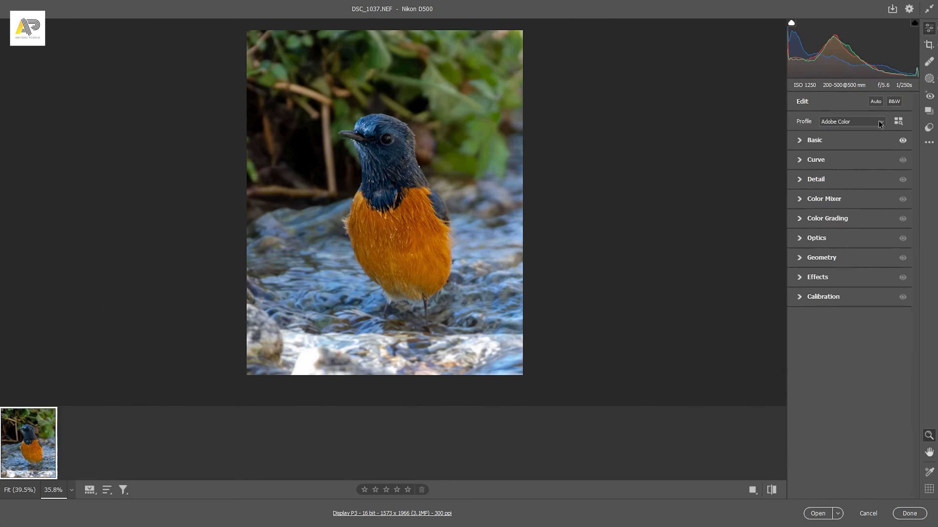
click(799, 199)
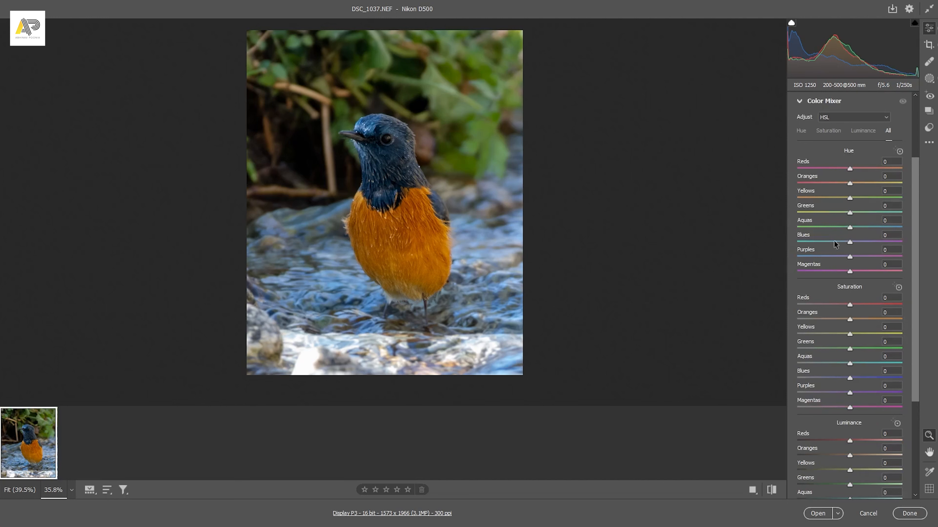
mouse_move(849, 215)
mouse_down()
mouse_move(822, 212)
mouse_move(875, 212)
mouse_move(832, 215)
mouse_move(863, 220)
mouse_up()
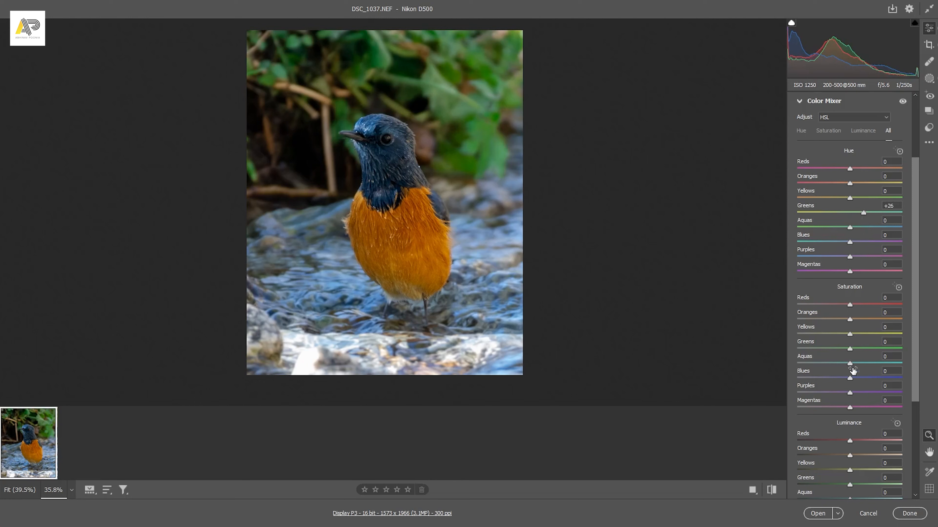
Set the Color Mixer saturation to +32 for Oranges, +7 for Yellows, +25 for Blues and -25 for Purples
mouse_move(849, 378)
mouse_down()
mouse_move(825, 380)
mouse_move(877, 378)
mouse_move(801, 380)
mouse_move(868, 379)
mouse_move(807, 392)
mouse_move(855, 383)
mouse_up()
scroll(857, 325, down, 3)
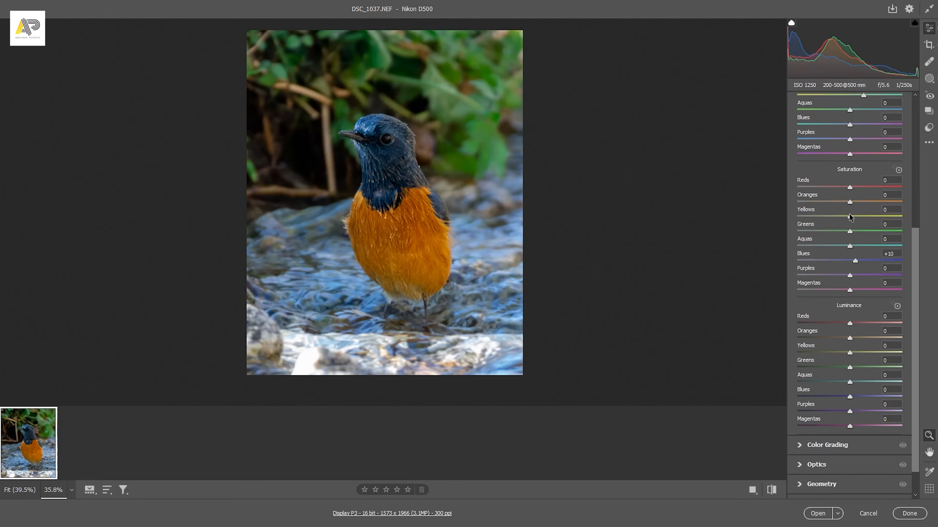
drag(850, 217, 870, 203)
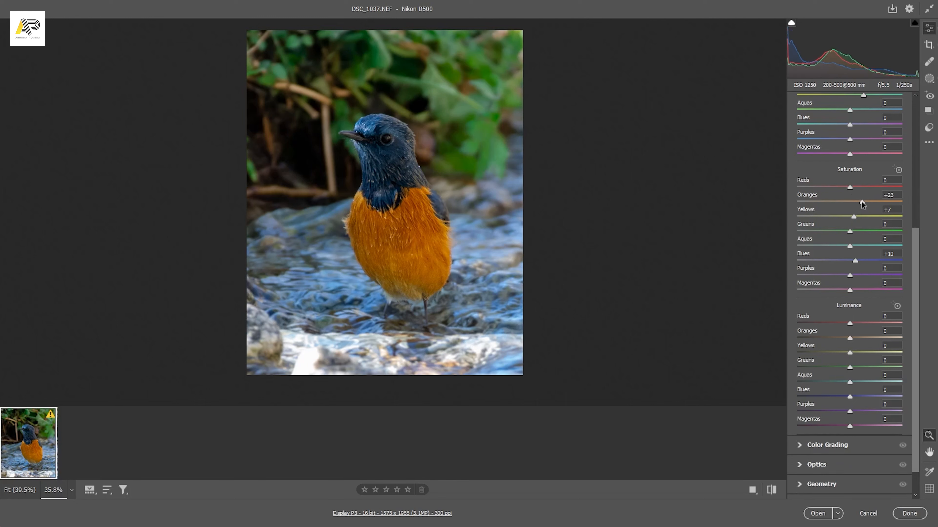
scroll(863, 212, up, 2)
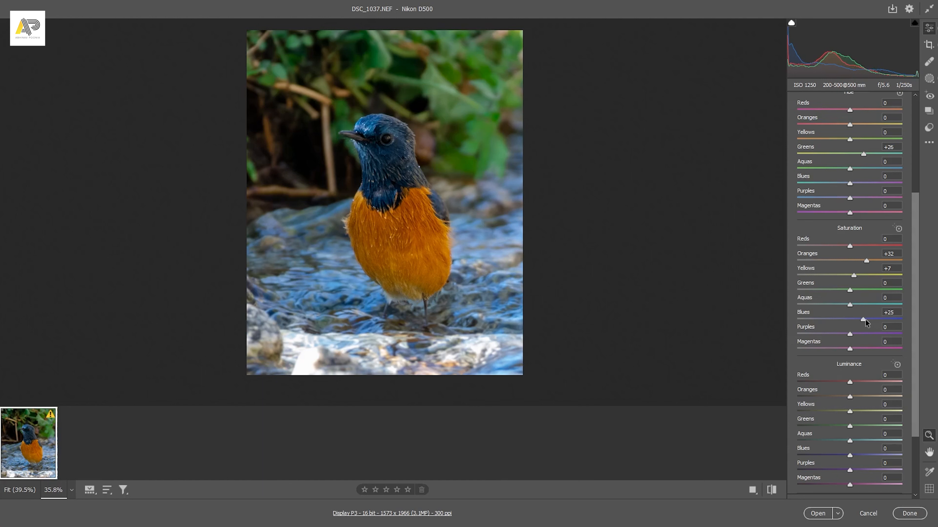
mouse_move(849, 333)
mouse_down()
mouse_move(865, 333)
mouse_move(823, 335)
mouse_move(852, 335)
mouse_move(836, 332)
mouse_up()
Raise the Greens saturation, shift the Aquas hue toward green, and open the developed photo in Photoshop
scroll(854, 347, up, 3)
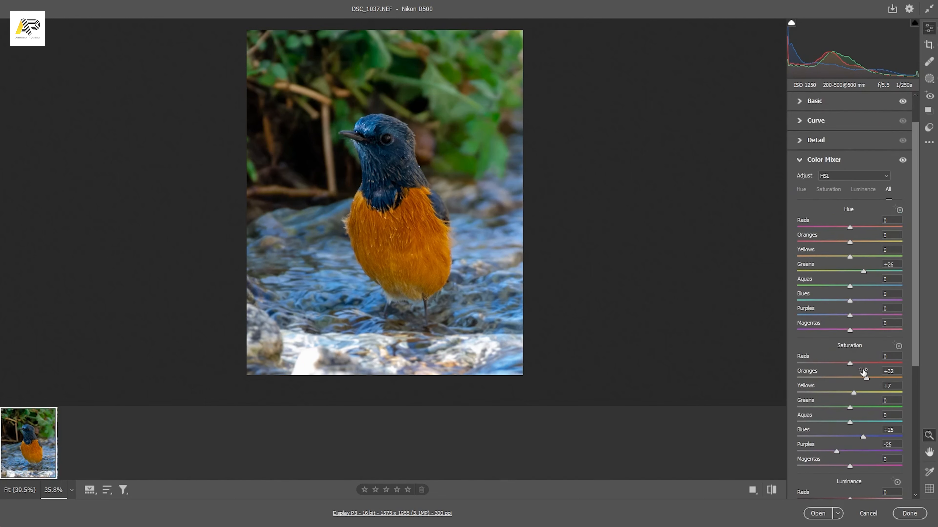
scroll(862, 367, down, 5)
scroll(857, 352, up, 4)
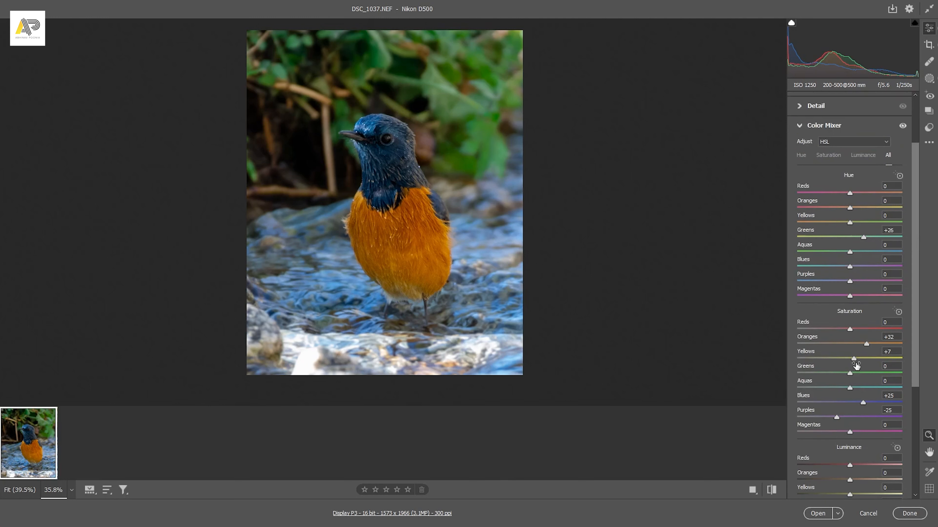
drag(850, 373, 868, 374)
drag(850, 253, 827, 255)
click(817, 514)
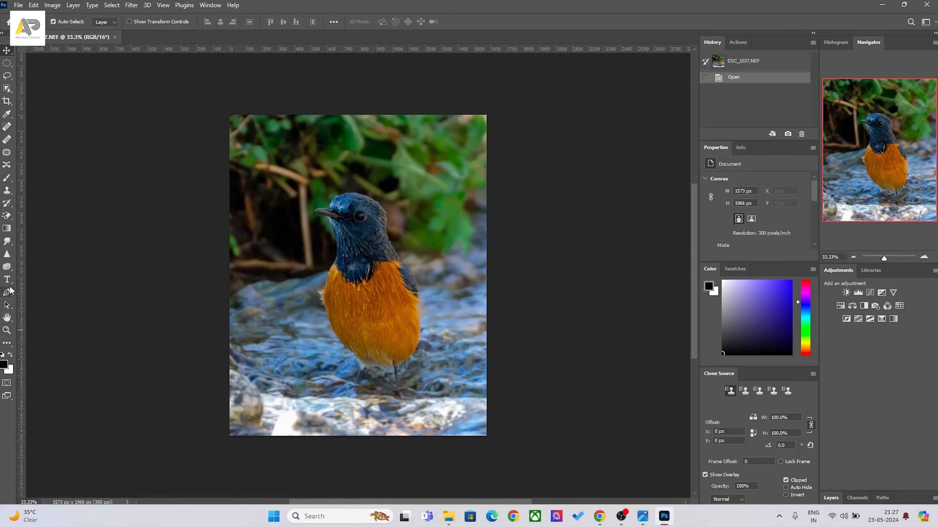
Add a small horizontal text box in the photo's bottom-left corner for the photographer's name
click(8, 281)
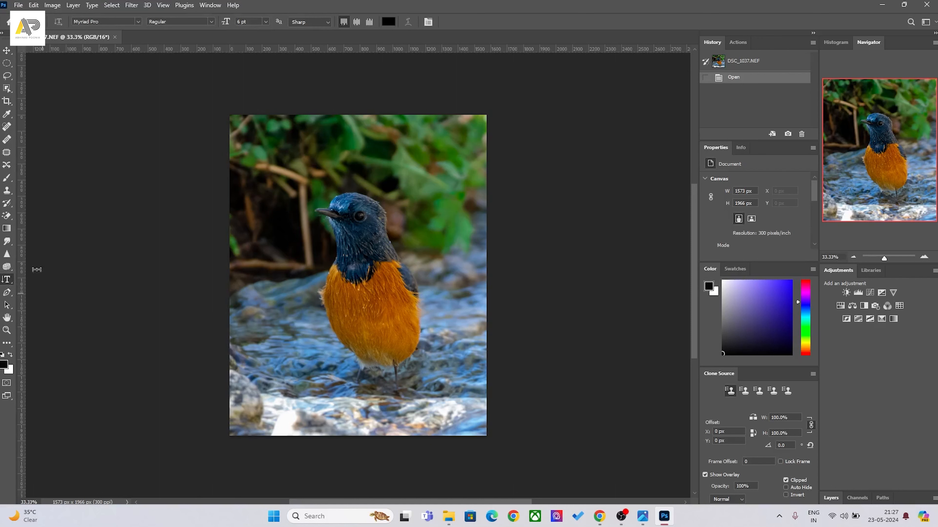
right_click(5, 283)
click(48, 278)
drag(229, 427, 300, 436)
key(BackSpace)
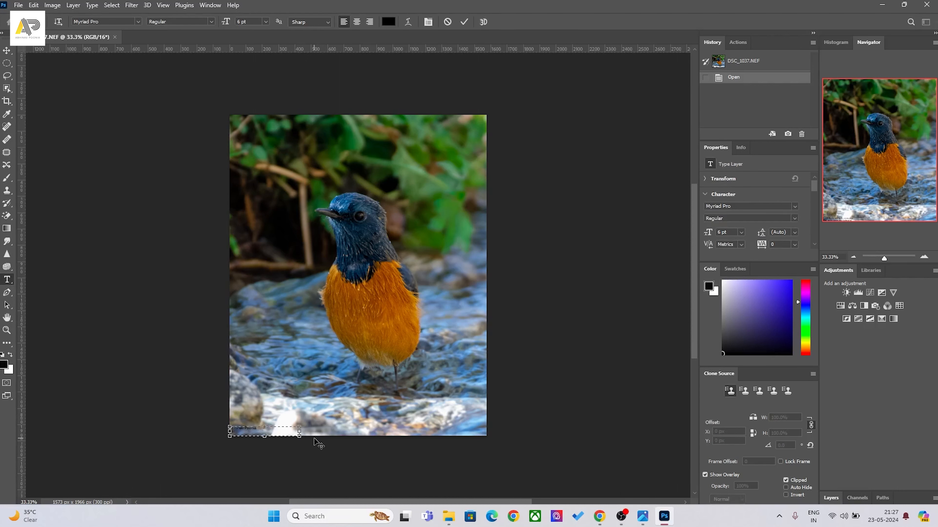
Set the colour of the photographer's name text to white (ffffff) and commit the text layer
triple_click(245, 428)
click(388, 22)
text(ffffff)
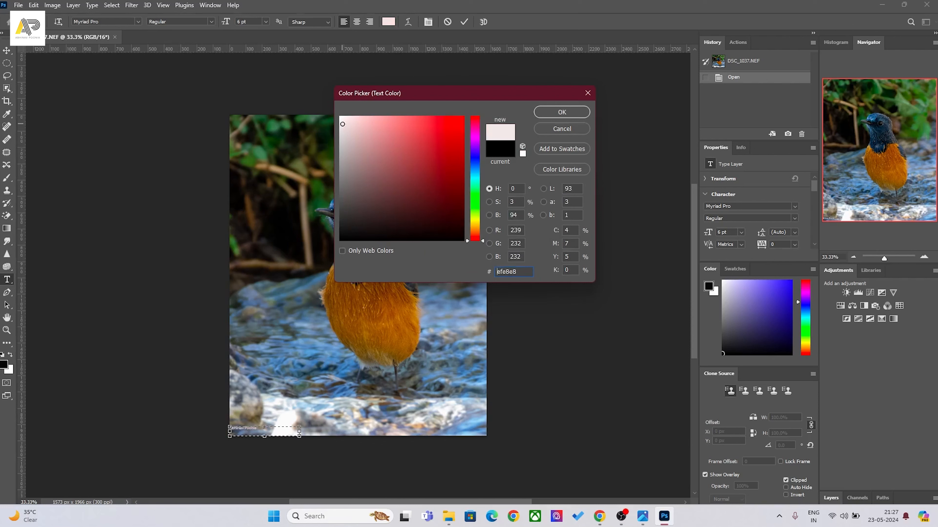
click(573, 113)
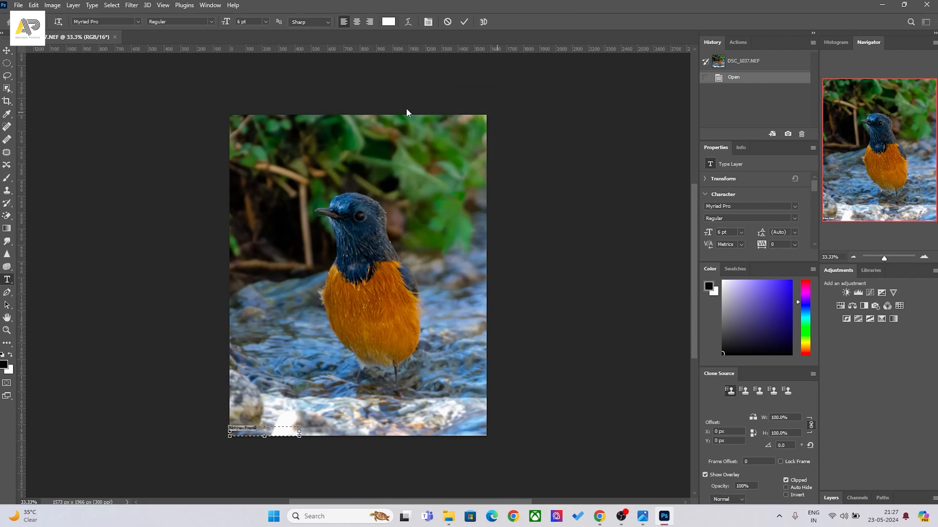
click(535, 211)
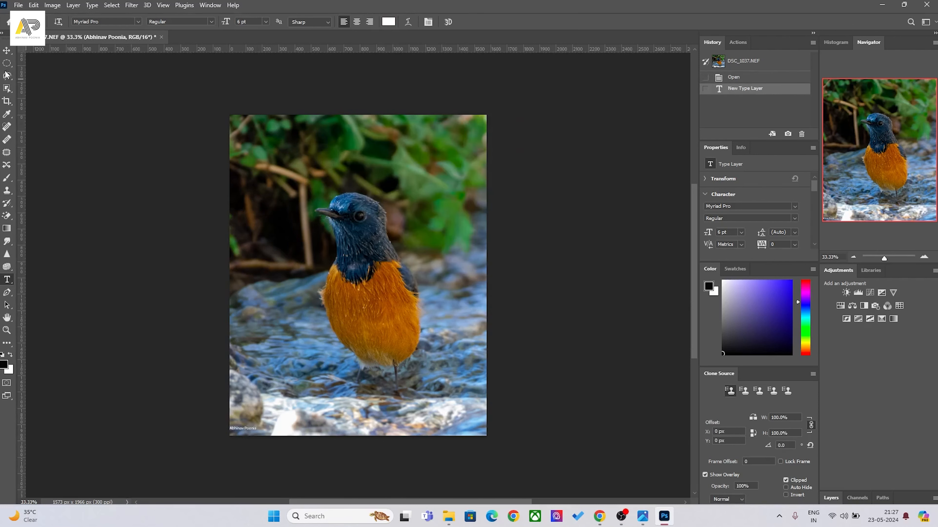
Nudge the photographer's name text layer down with the Move tool so it sits nearer the photo's bottom edge
click(7, 50)
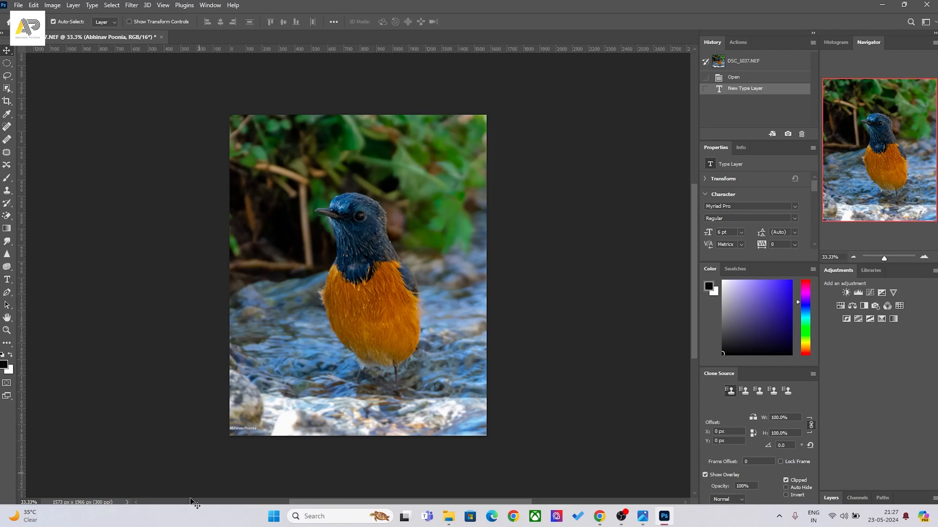
drag(245, 429, 248, 430)
click(7, 279)
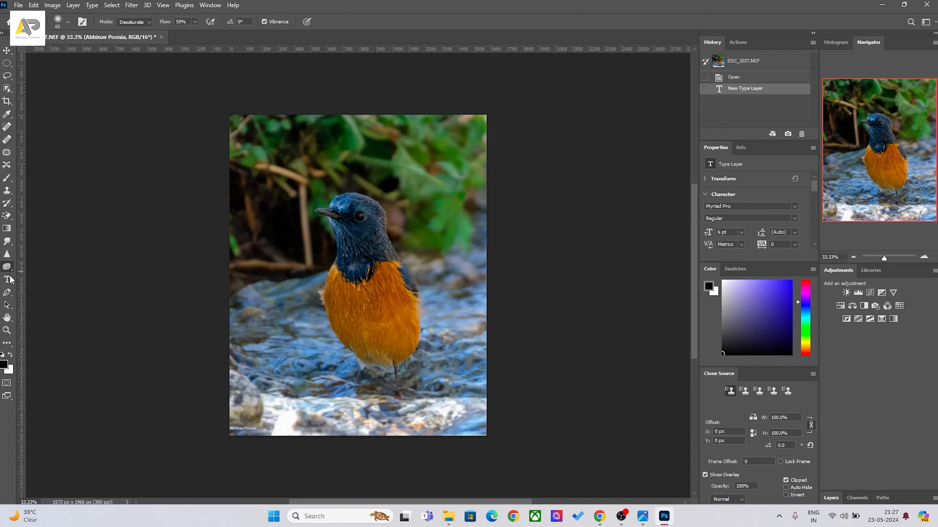
click(235, 425)
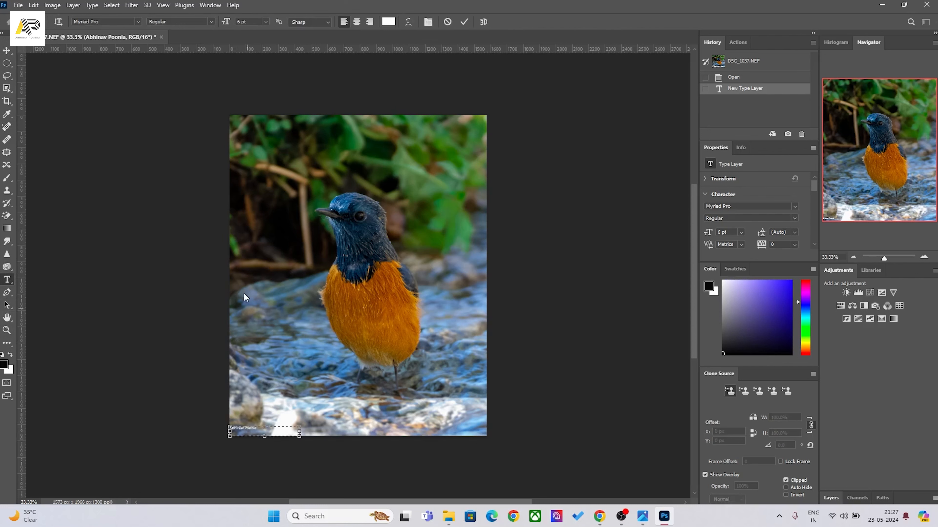
click(10, 54)
key(Down)
key(Down)
key(Down)
key(Down)
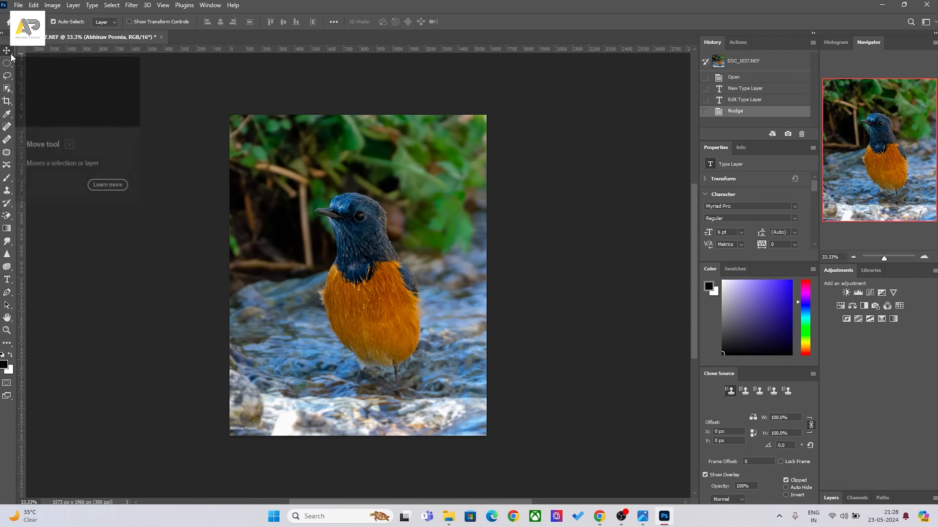
key(Down)
key(Down)
key(Down)
key(Down)
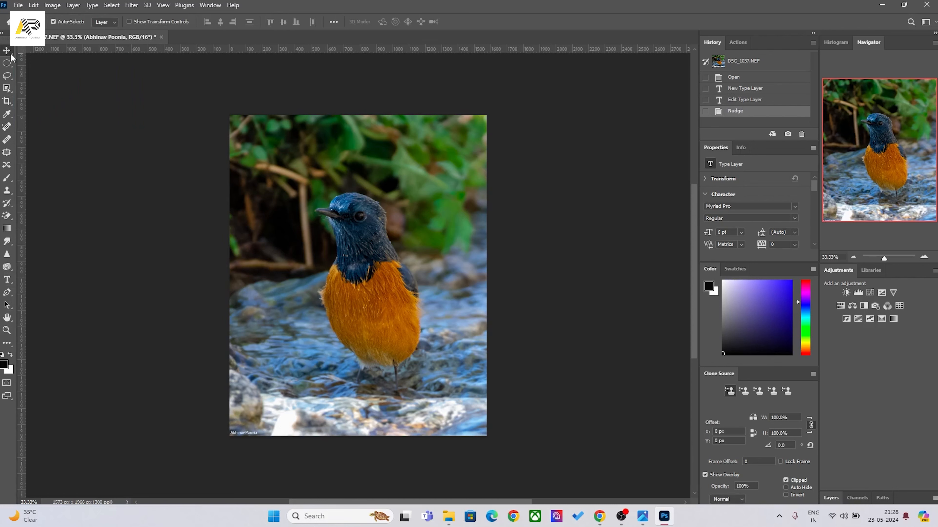
key(Down)
key(Down)
Export the photo at 100% scale as the PNG file DSC_1037 in the 9 February folder
click(19, 5)
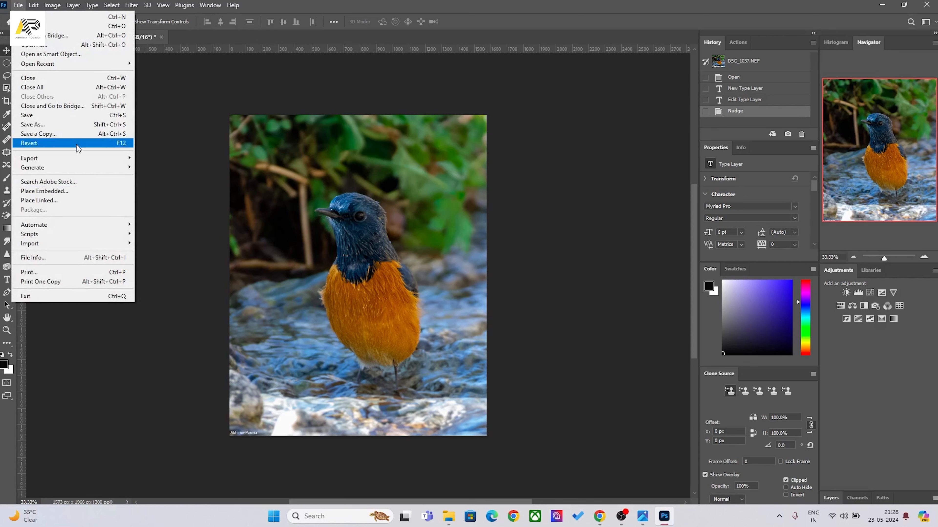
mouse_move(83, 159)
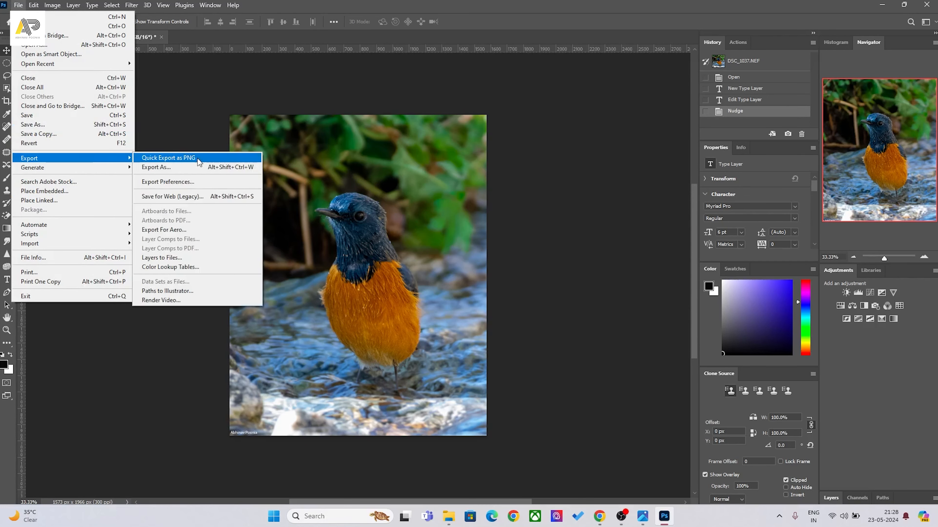
click(189, 168)
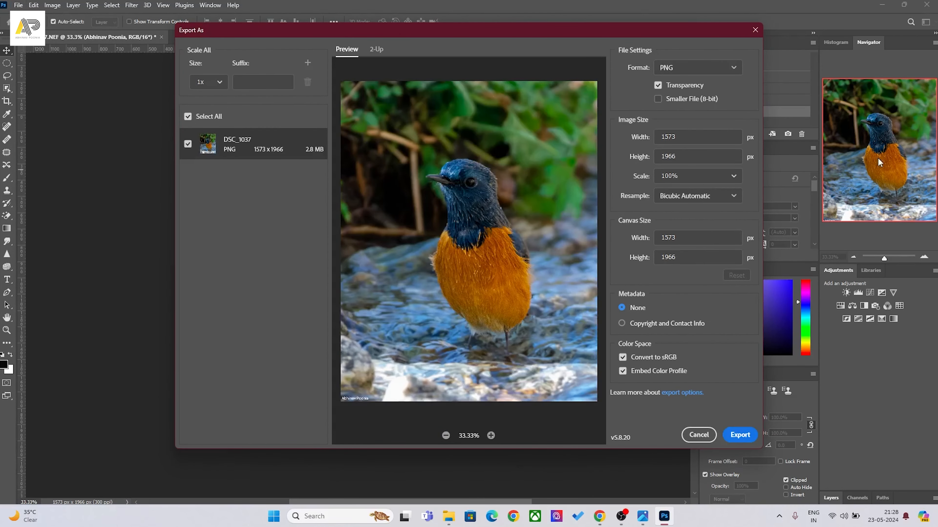
click(740, 434)
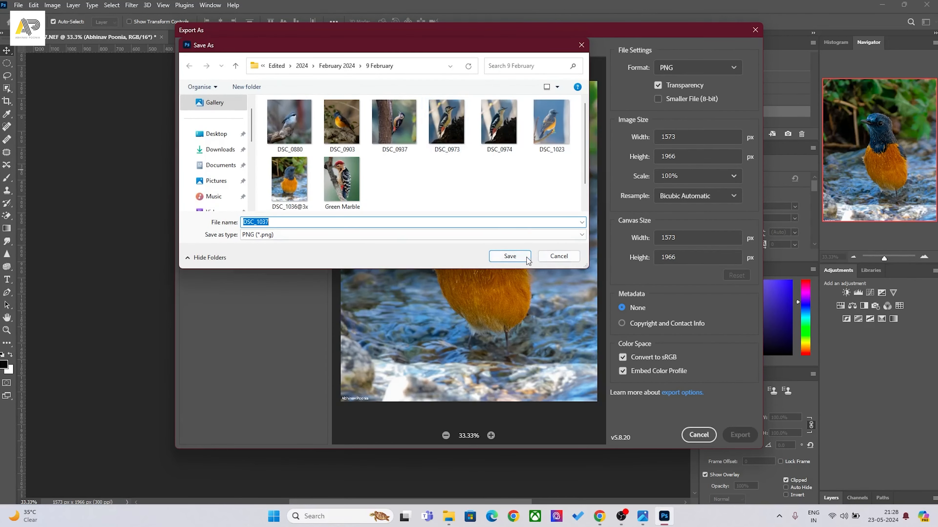
click(512, 261)
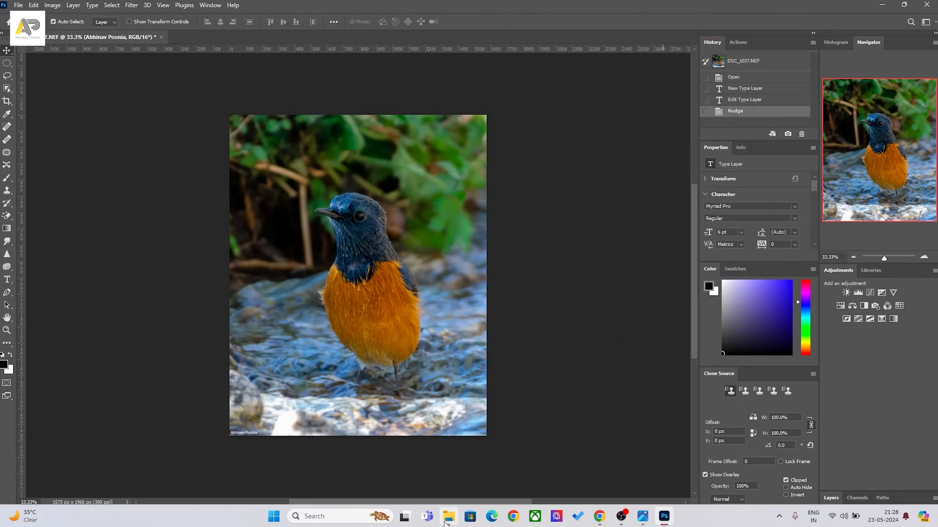
Switch to File Explorer, open the raw DSC_1037 image in Photos and snap its window to one half of the screen
click(447, 517)
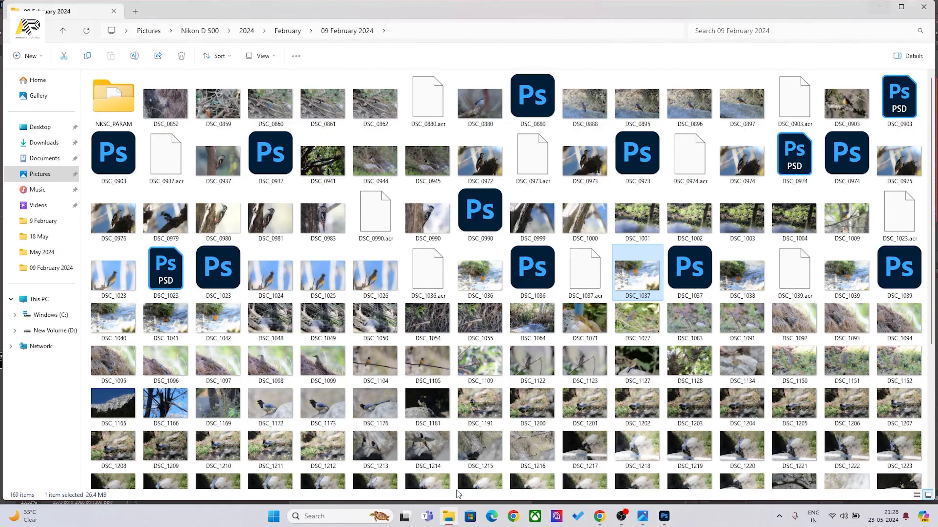
double_click(638, 285)
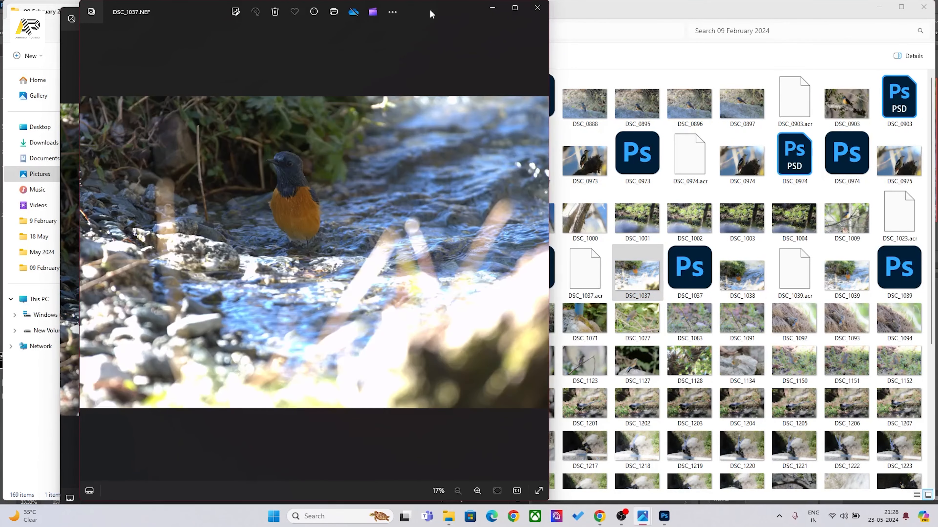
key(super+Left)
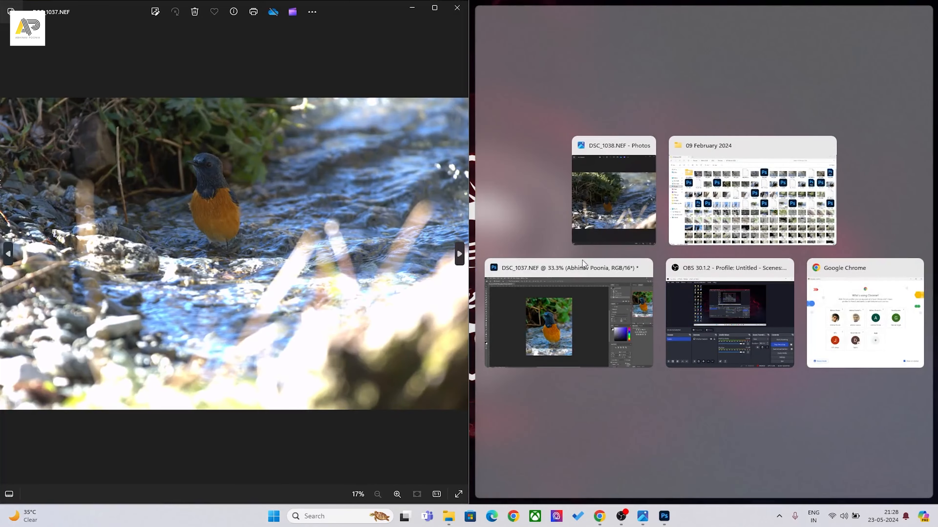
click(680, 243)
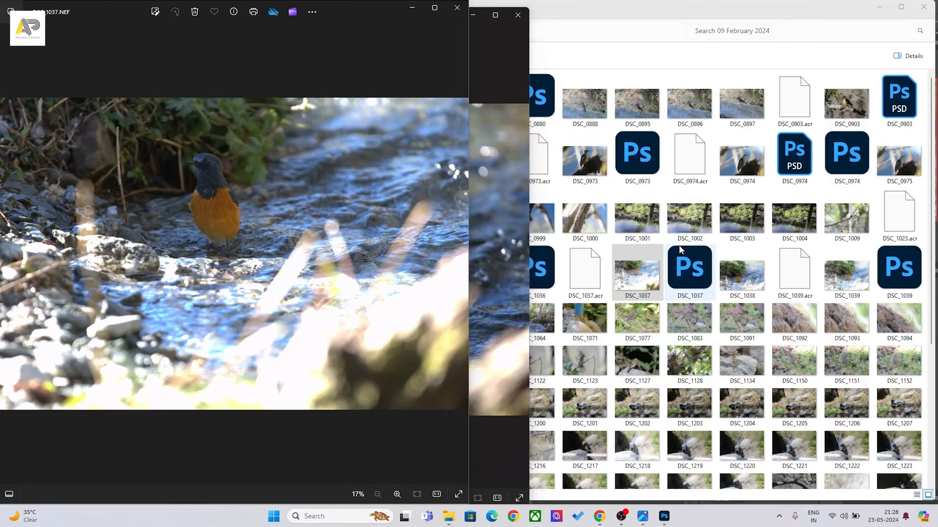
Open the exported DSC_1037 PNG from Desktop > Edited > 2024 > February 2024 > 9 February and place it beside the raw photo
key(super+e)
click(50, 129)
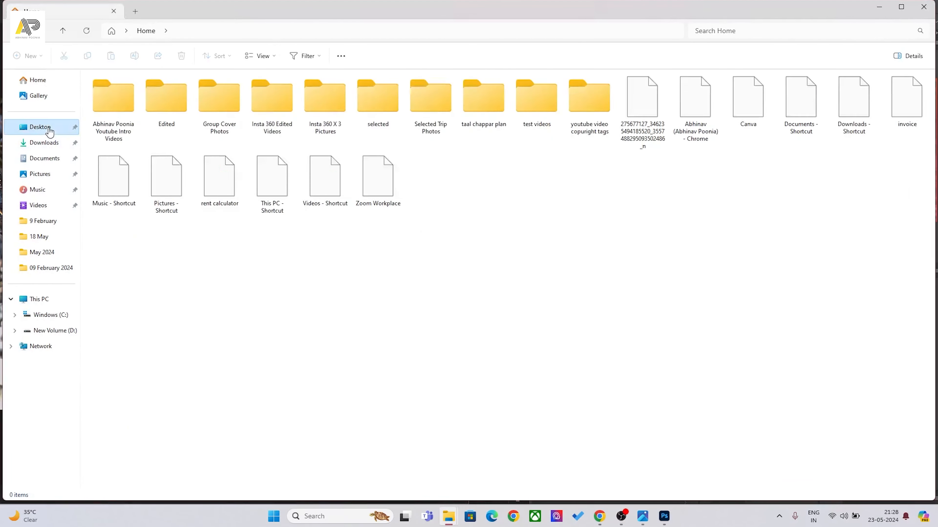
double_click(169, 100)
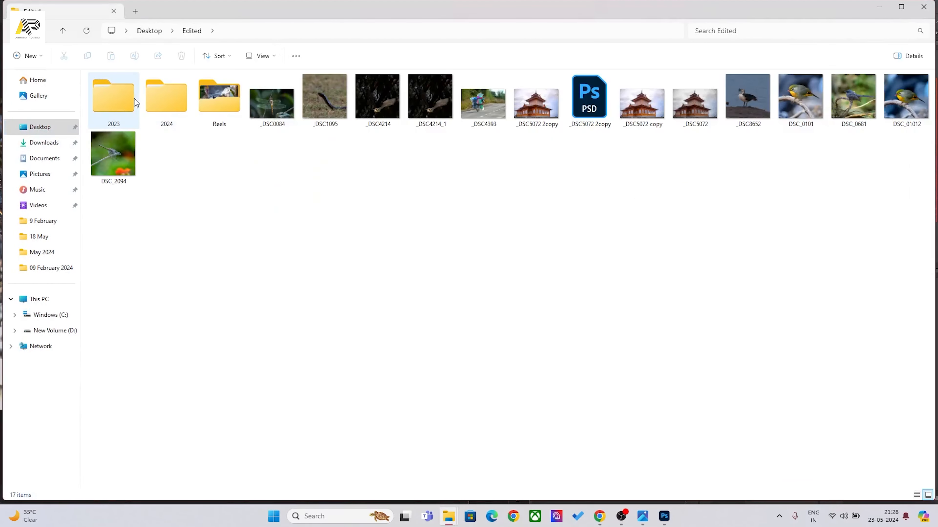
double_click(153, 95)
double_click(309, 153)
double_click(117, 111)
double_click(480, 101)
drag(434, 13, 782, 21)
Compare the bird in the raw photo with the edited PNG at a similar magnification, examining colour, detail and background
click(360, 12)
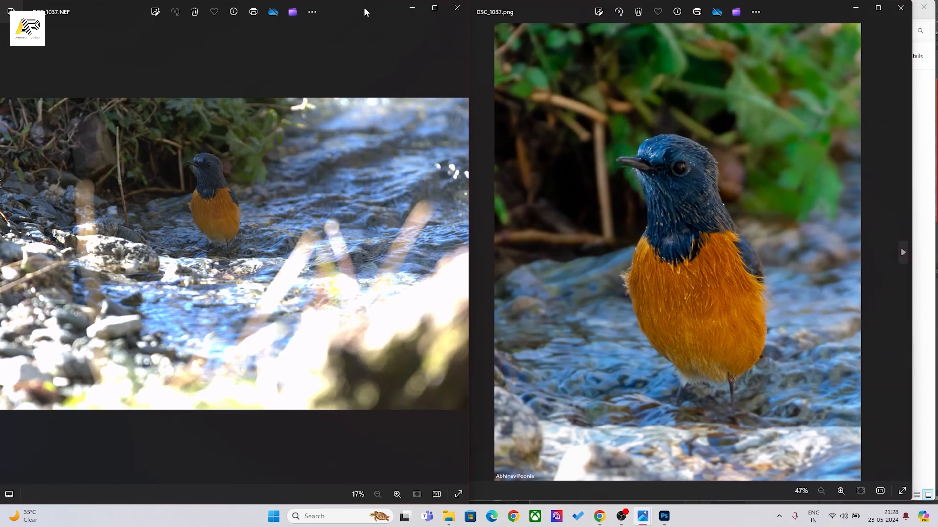
scroll(170, 258, up, 6)
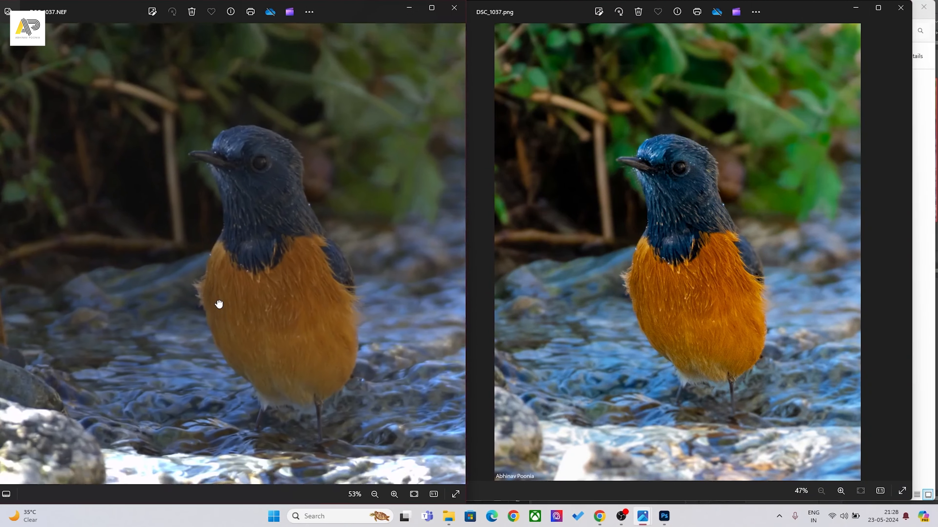
drag(218, 306, 215, 281)
scroll(244, 281, down, 3)
scroll(219, 272, up, 2)
drag(253, 245, 233, 274)
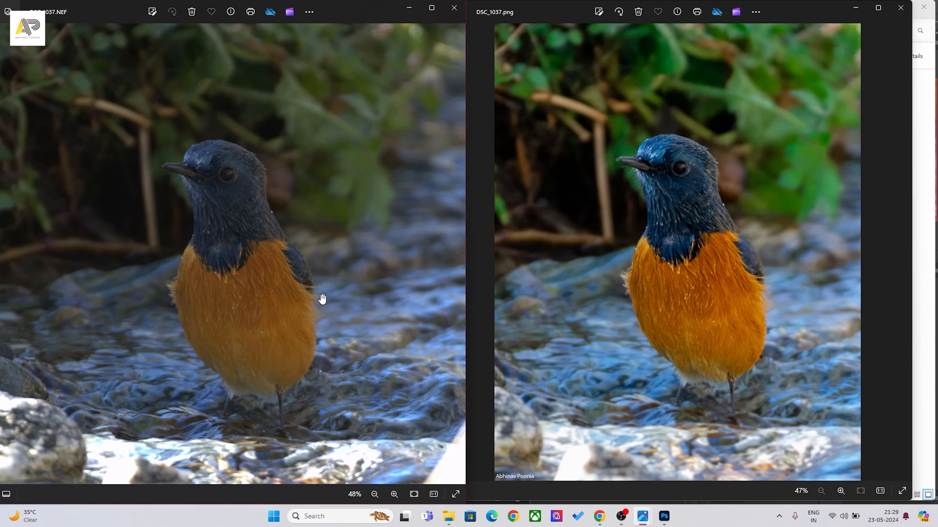
scroll(322, 299, up, 1)
scroll(292, 273, down, 2)
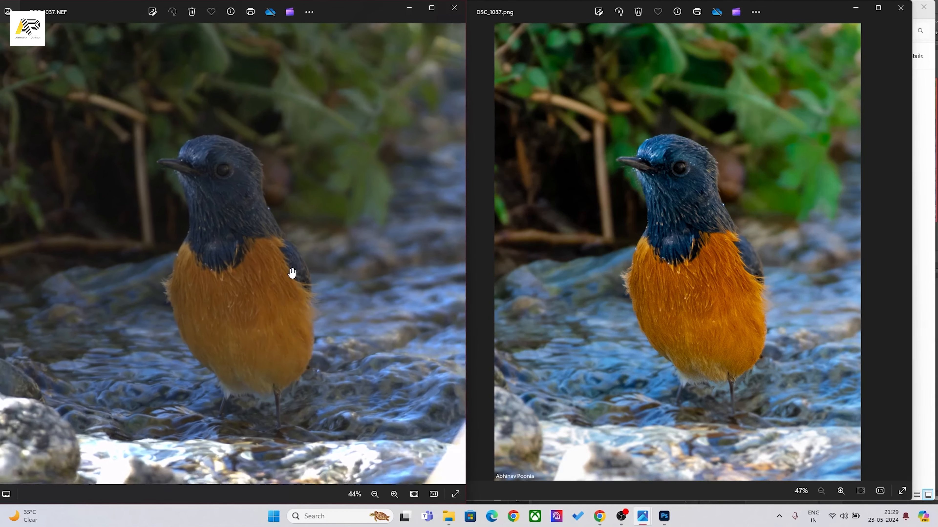
scroll(292, 273, up, 1)
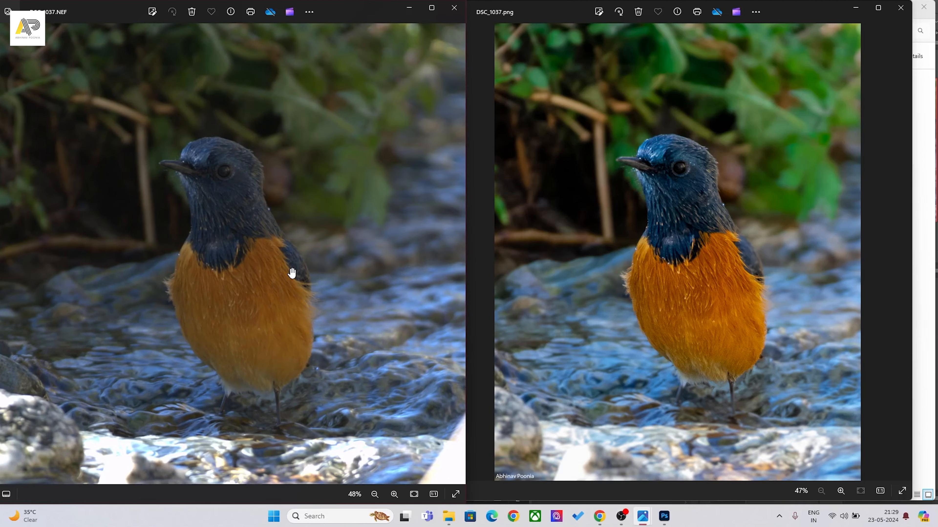
scroll(292, 273, down, 1)
scroll(353, 273, up, 1)
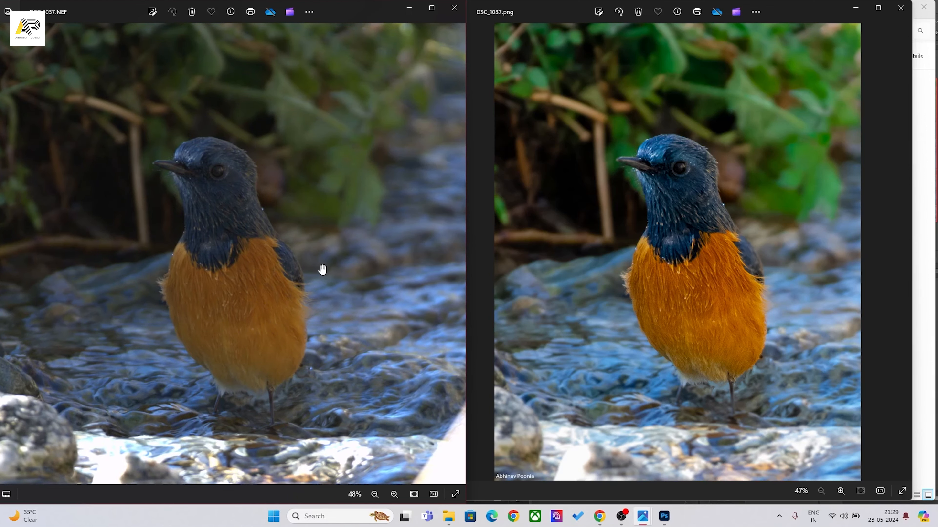
scroll(320, 270, down, 2)
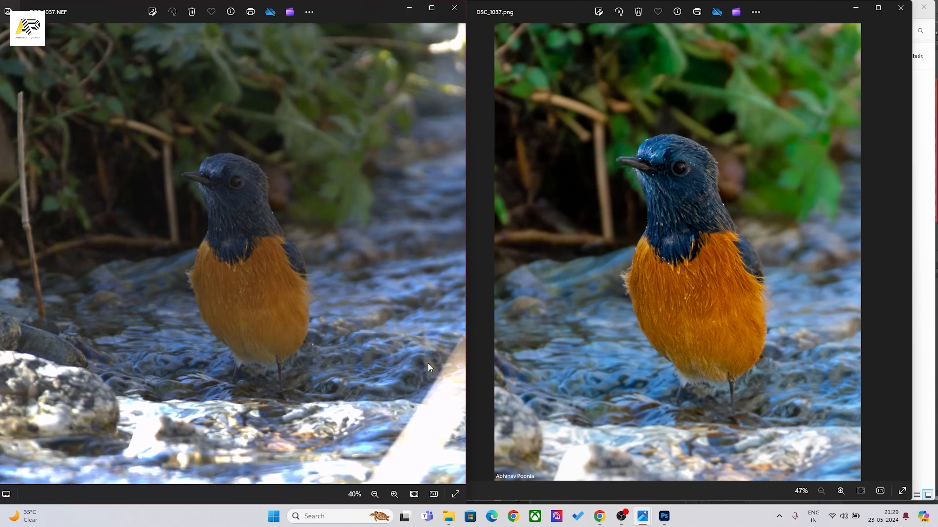
scroll(281, 320, up, 1)
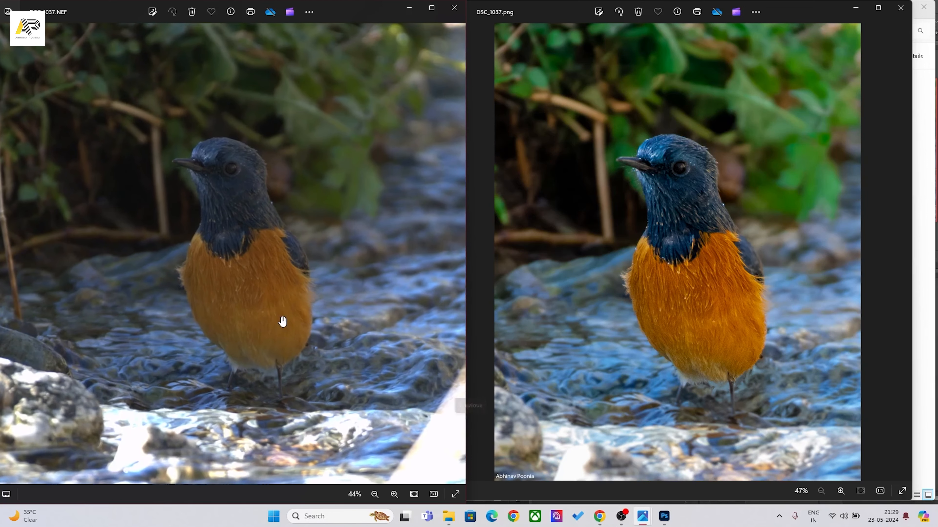
mouse_move(630, 510)
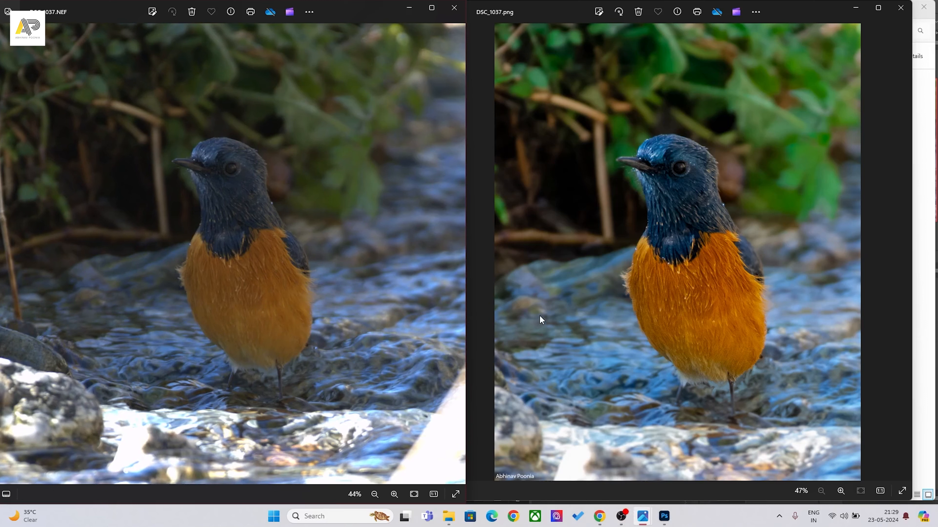